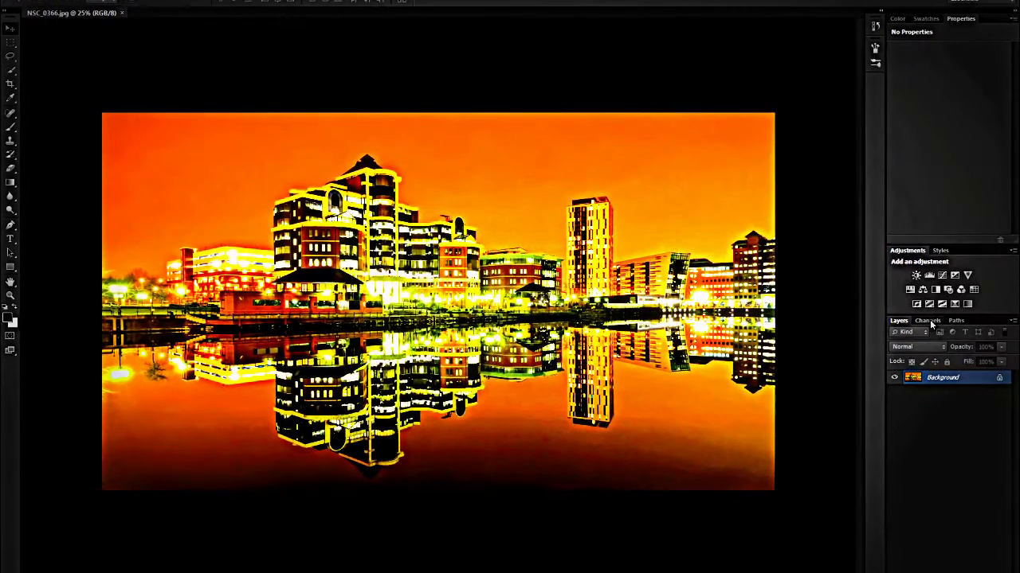
Show the color channels of the NSC_0366.jpg photo in place of its layers.
left_click(886, 312)
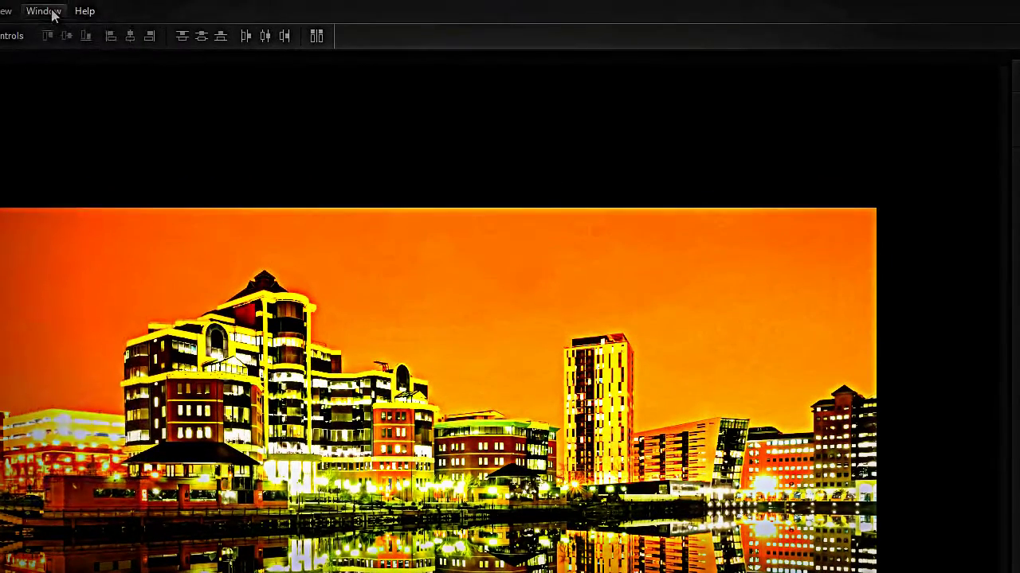
left_click(50, 12)
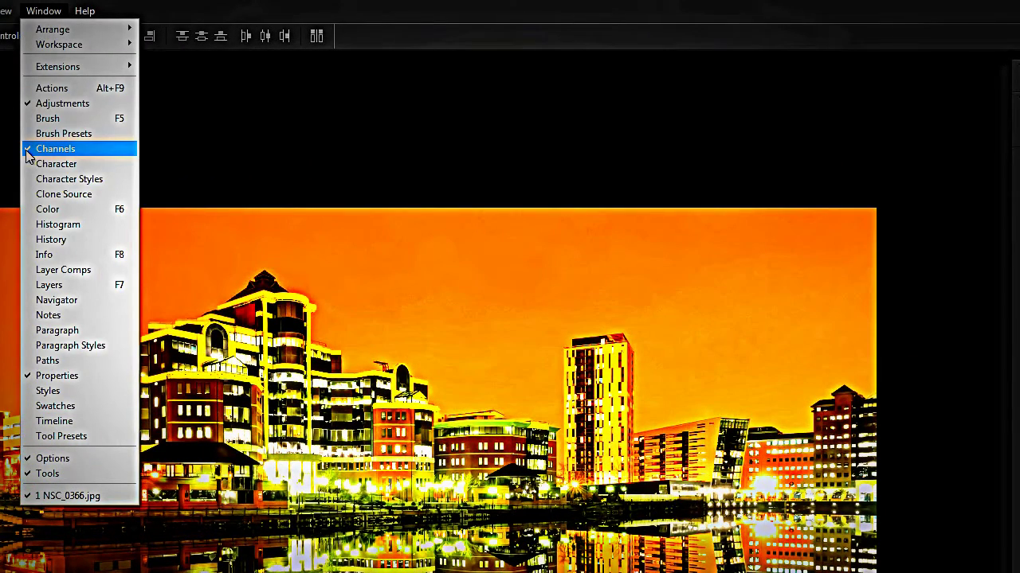
left_click(299, 123)
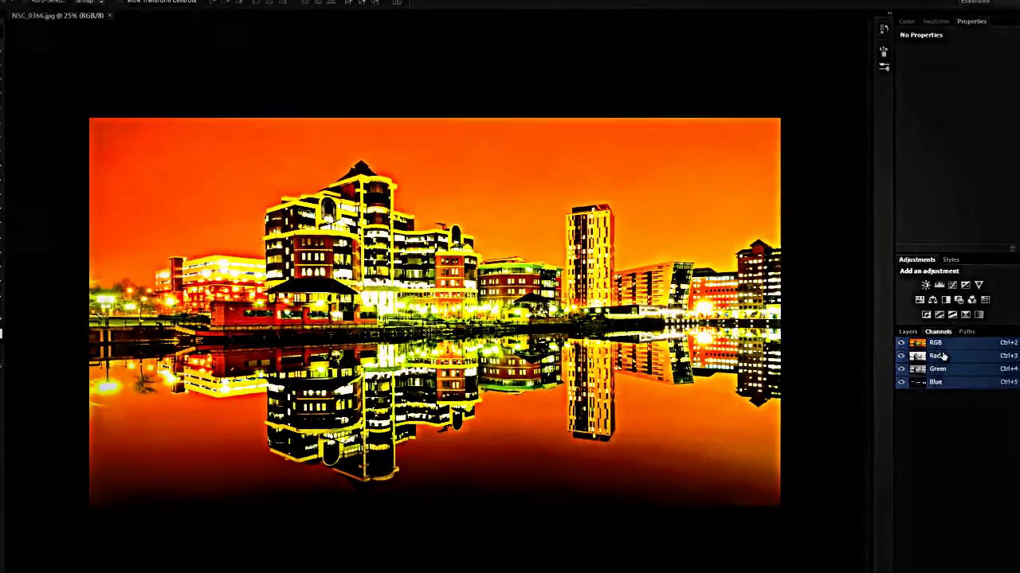
View the photo's Red, Green and Blue channels one at a time to compare their tones.
left_click(932, 344)
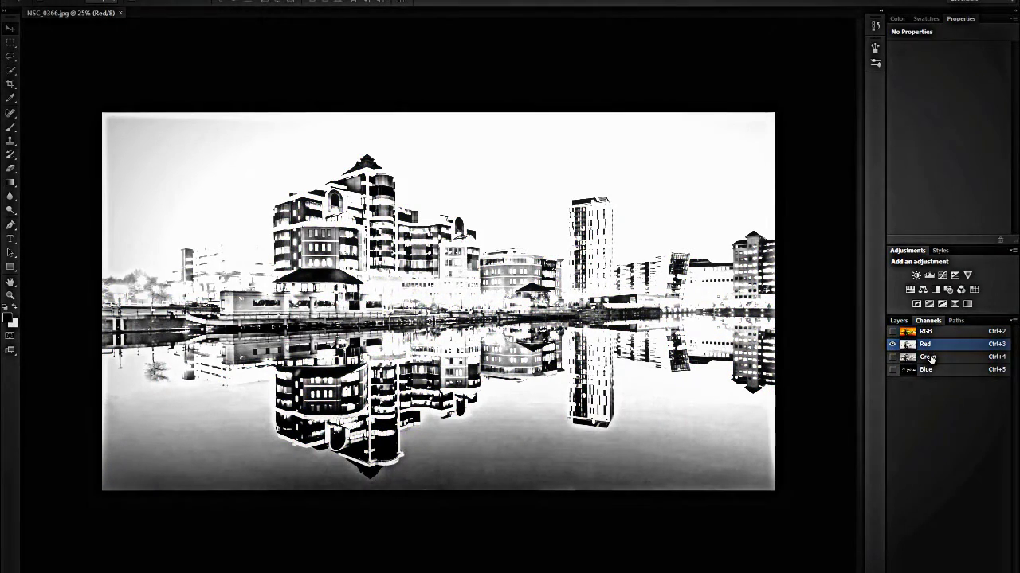
left_click(928, 357)
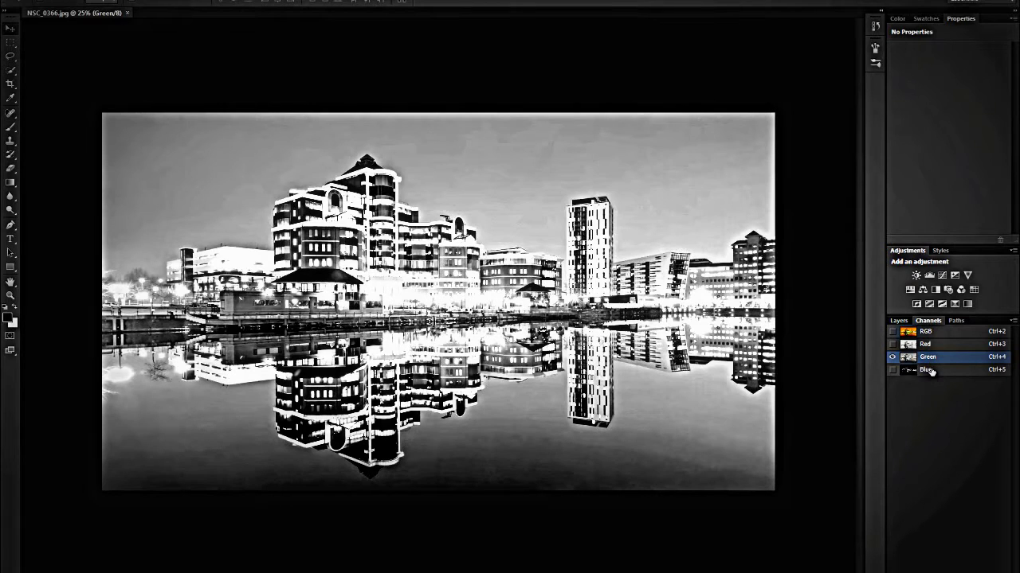
left_click(929, 370)
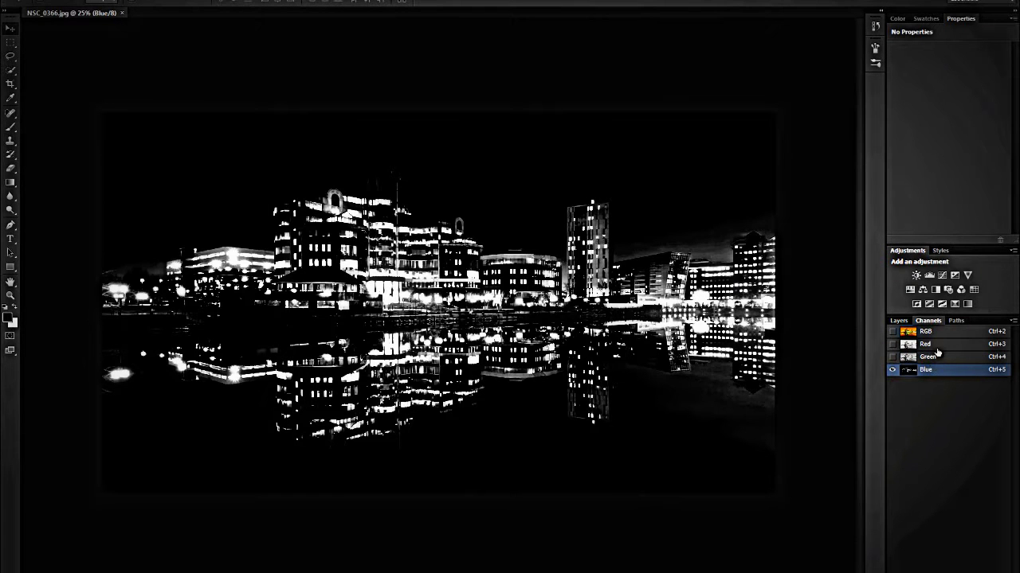
left_click(936, 355)
left_click(935, 370)
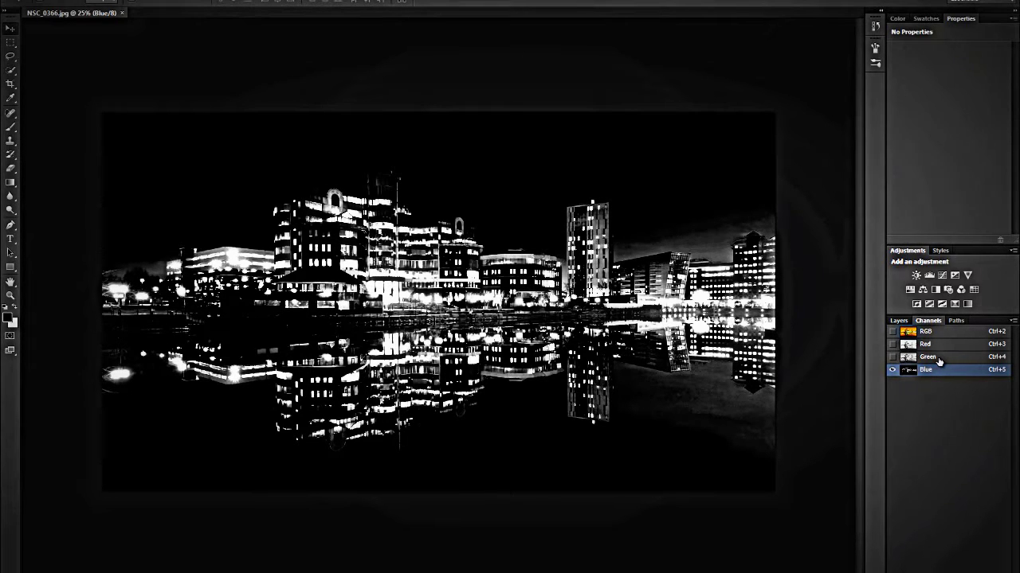
left_click(937, 344)
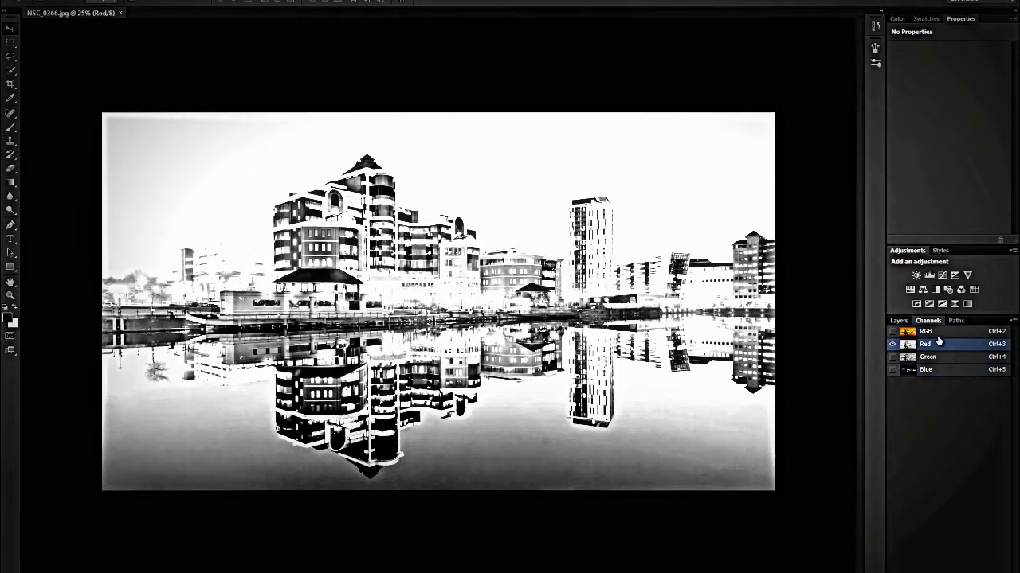
Split the photo's channels into separate grayscale documents and look through the Red, Green and Blue images.
left_click(1011, 323)
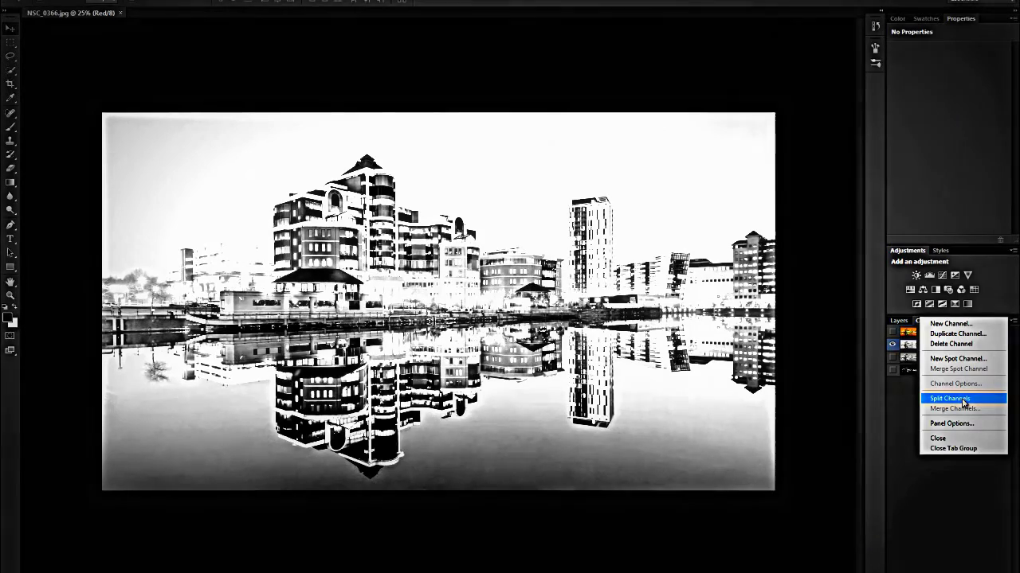
left_click(962, 400)
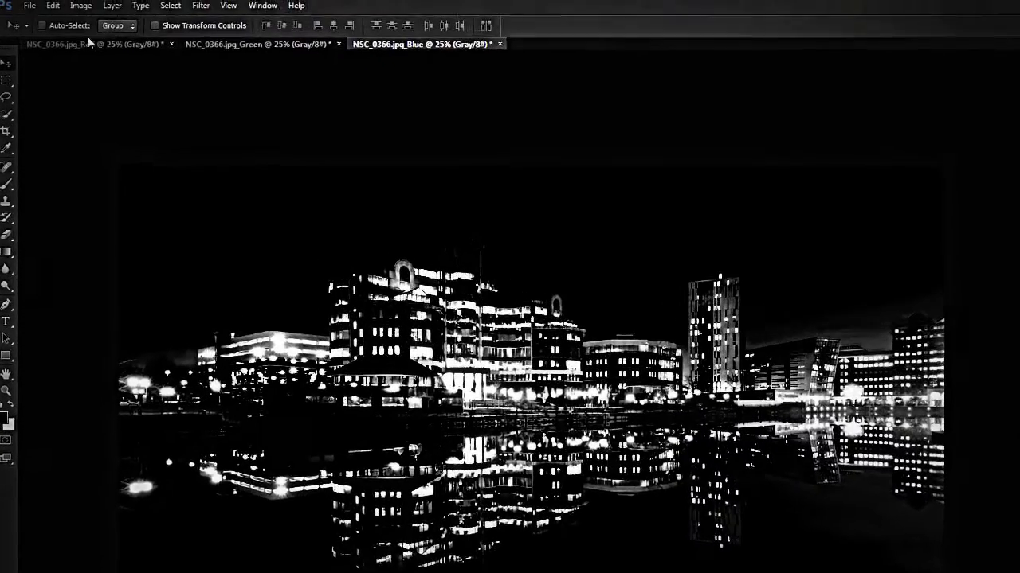
left_click(84, 13)
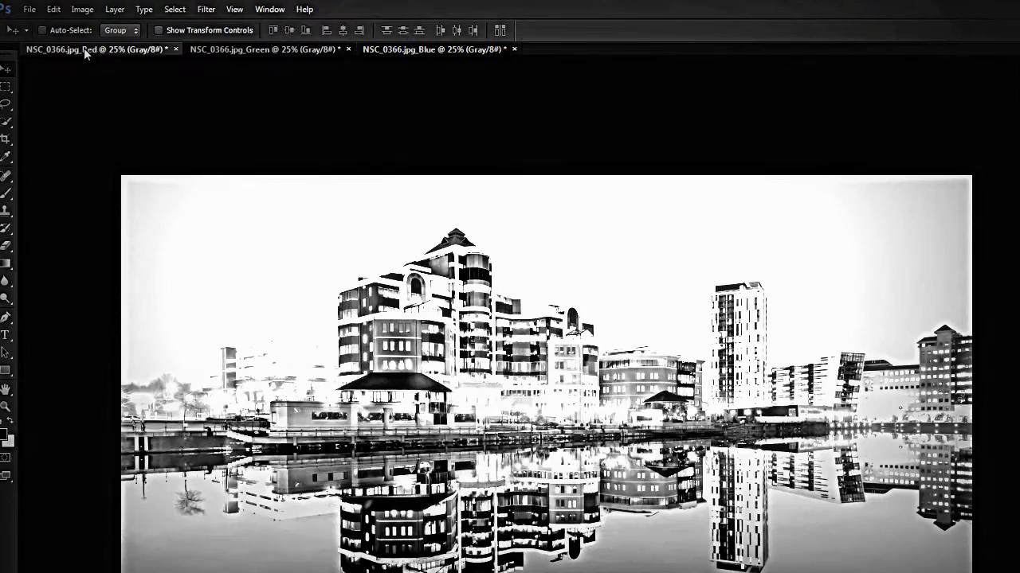
left_click(204, 49)
left_click(405, 49)
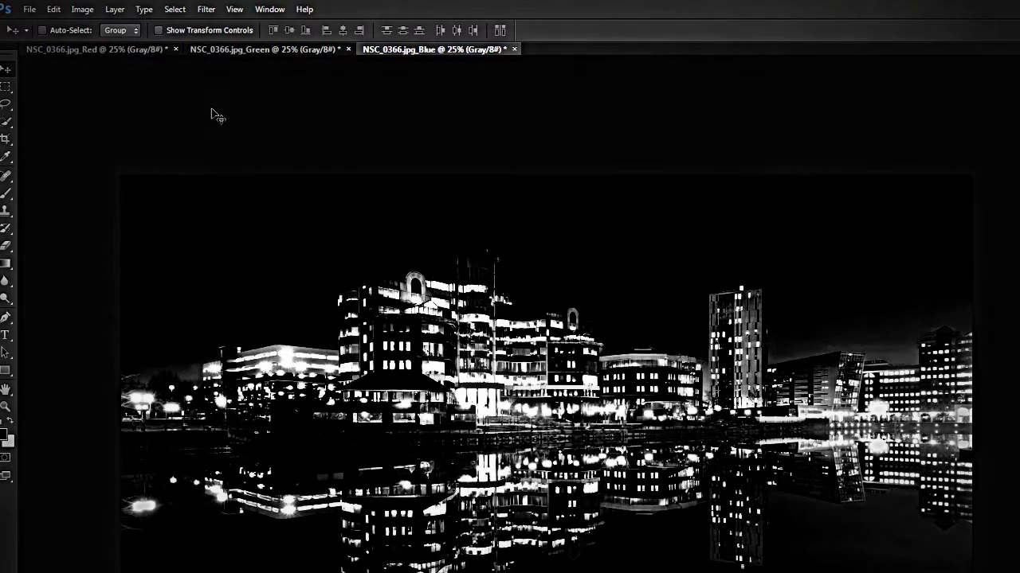
Convert the NSC_0366.jpg_Red document from grayscale to RGB Color mode and check the mode setting.
left_click(139, 50)
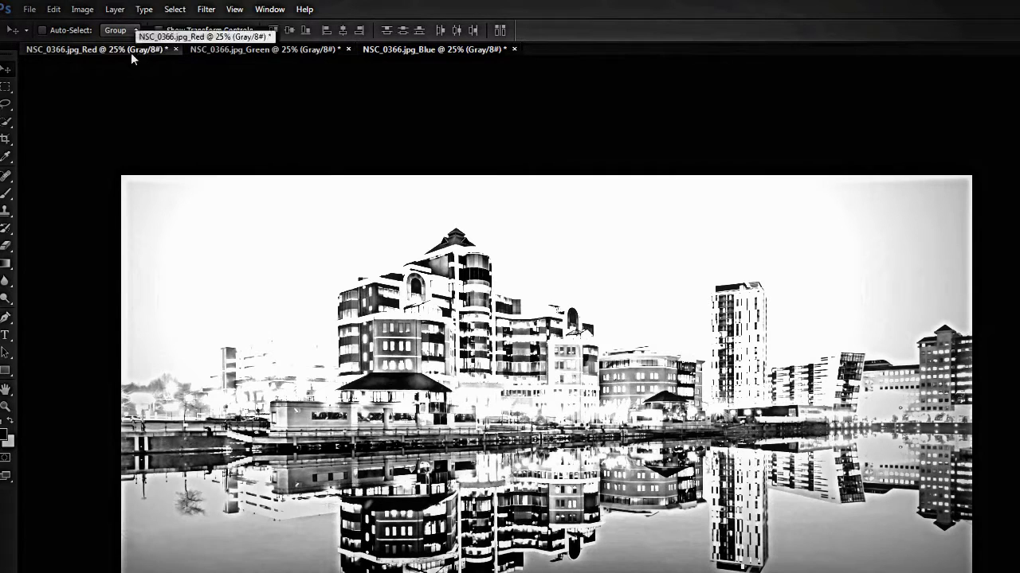
left_click(84, 9)
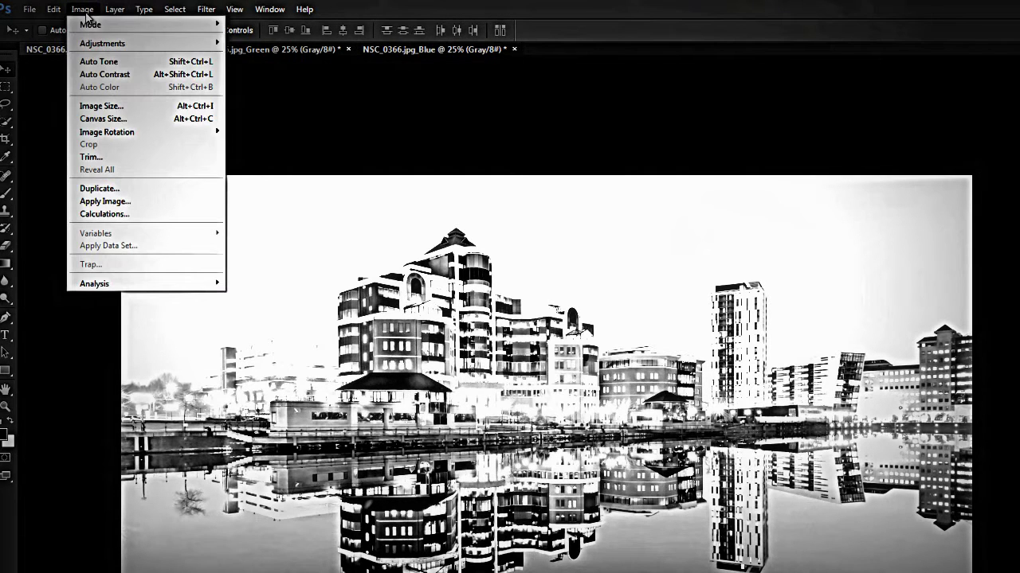
mouse_move(86, 25)
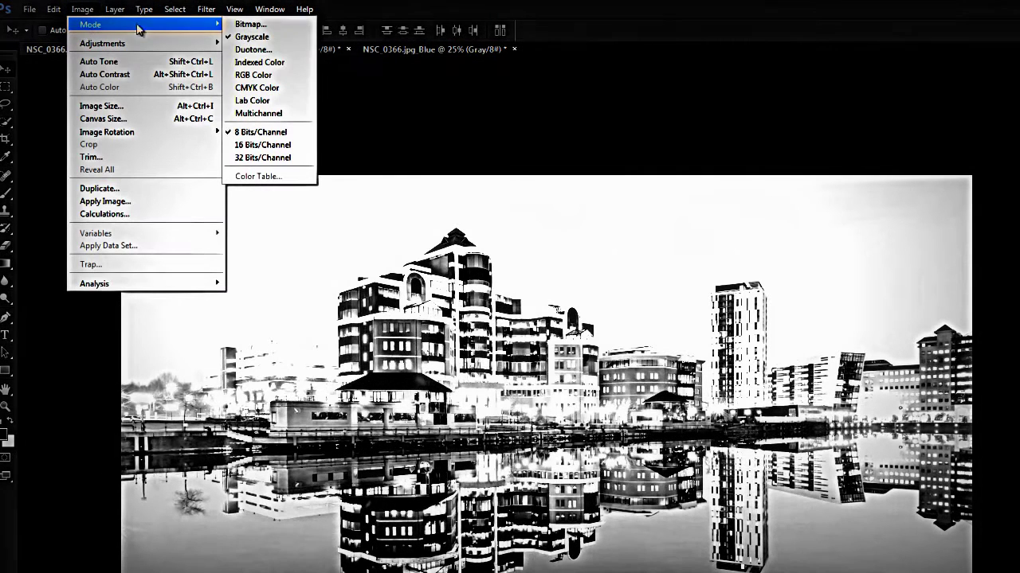
left_click(253, 75)
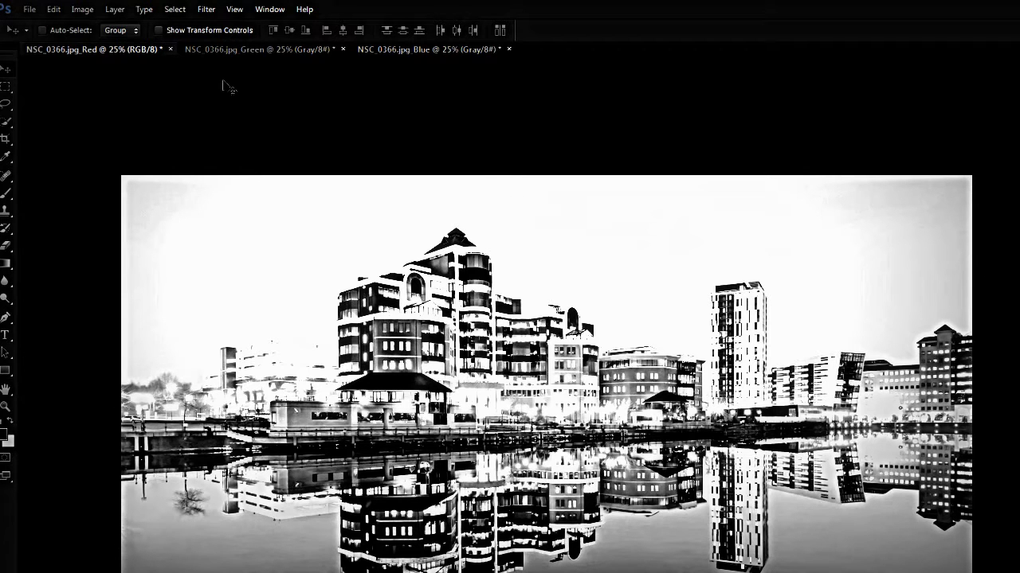
left_click(76, 12)
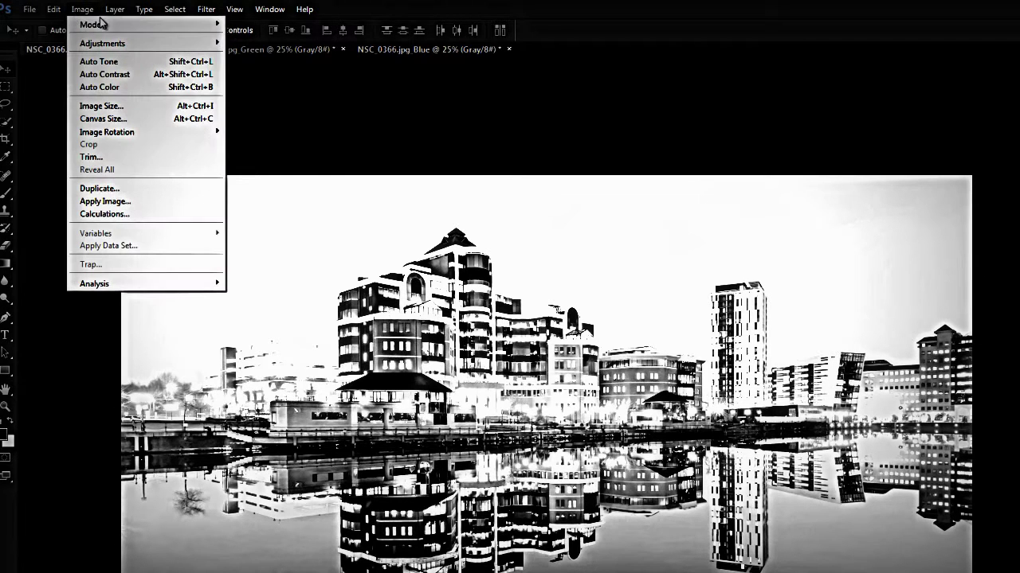
mouse_move(211, 25)
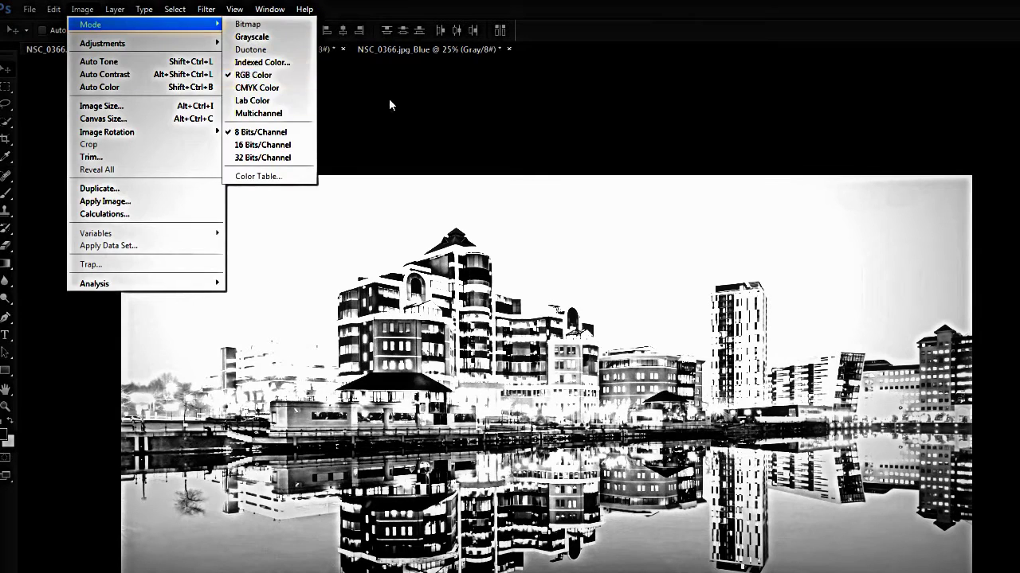
left_click(248, 75)
Convert the NSC_0366.jpg_Green document from grayscale to RGB Color mode.
left_click(240, 50)
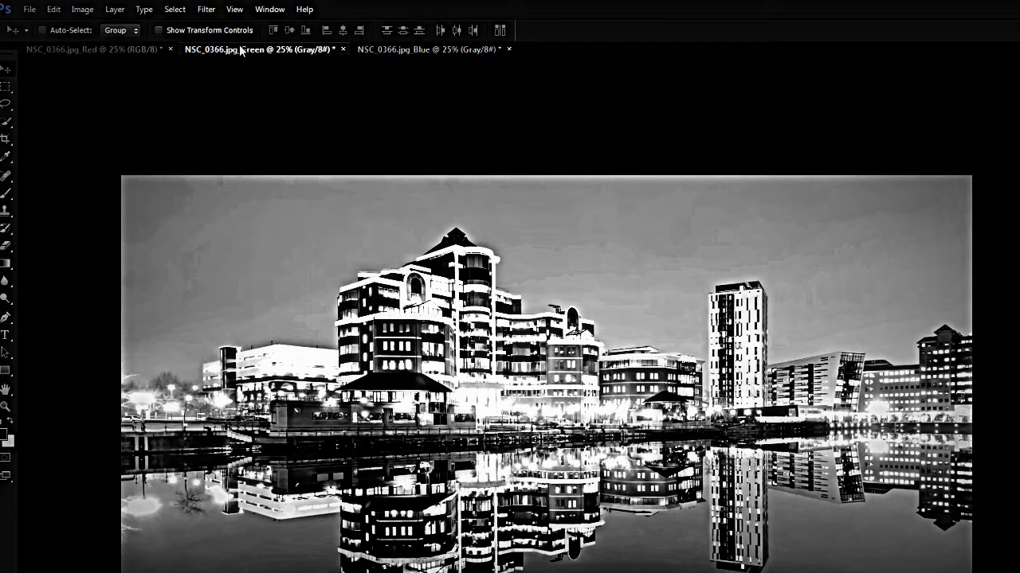
left_click(88, 10)
mouse_move(93, 26)
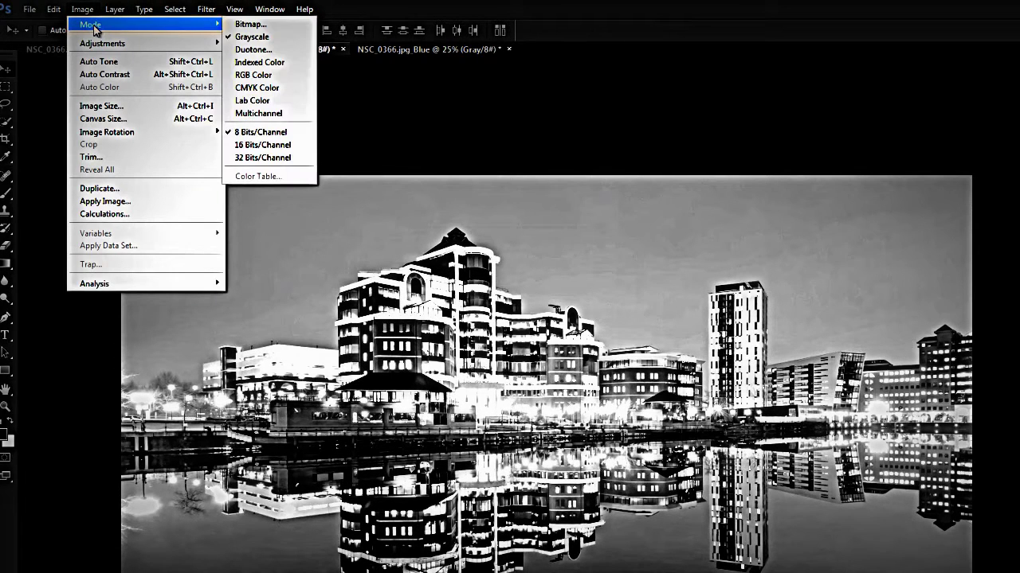
left_click(290, 75)
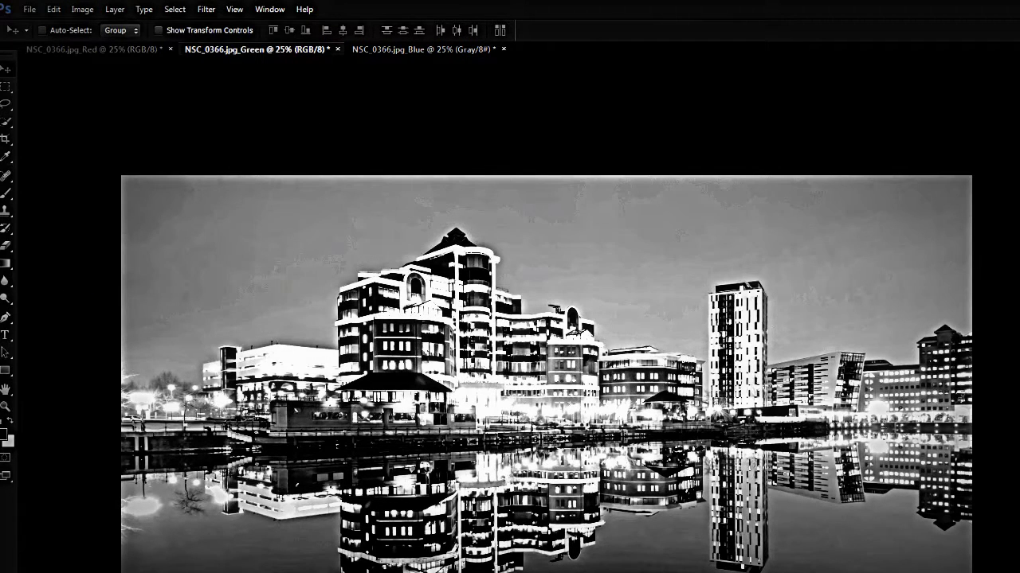
Copy the Green document's image into the NSC_0366.jpg_Red document as a new layer exactly over the background.
left_click(150, 50)
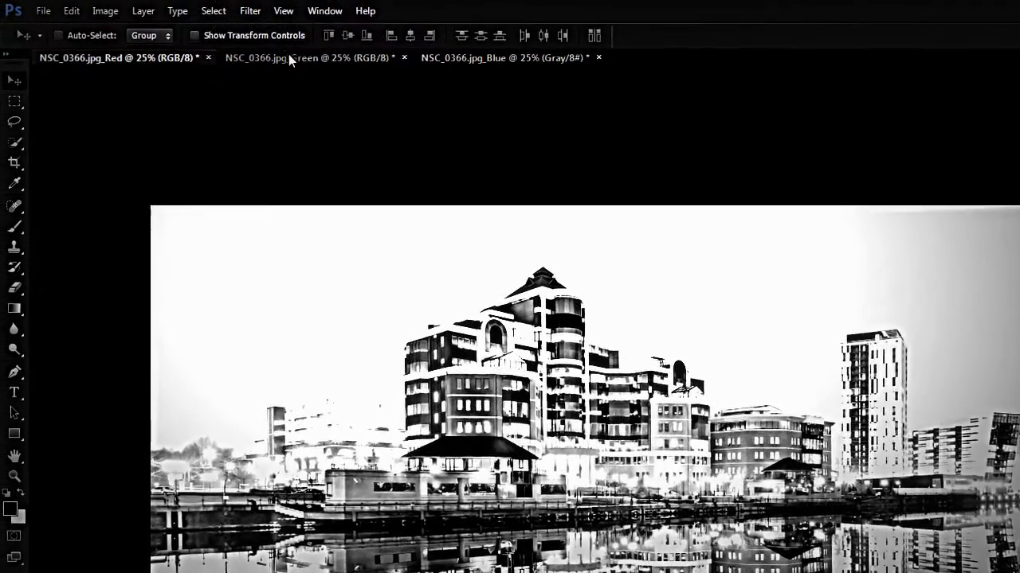
left_click(243, 48)
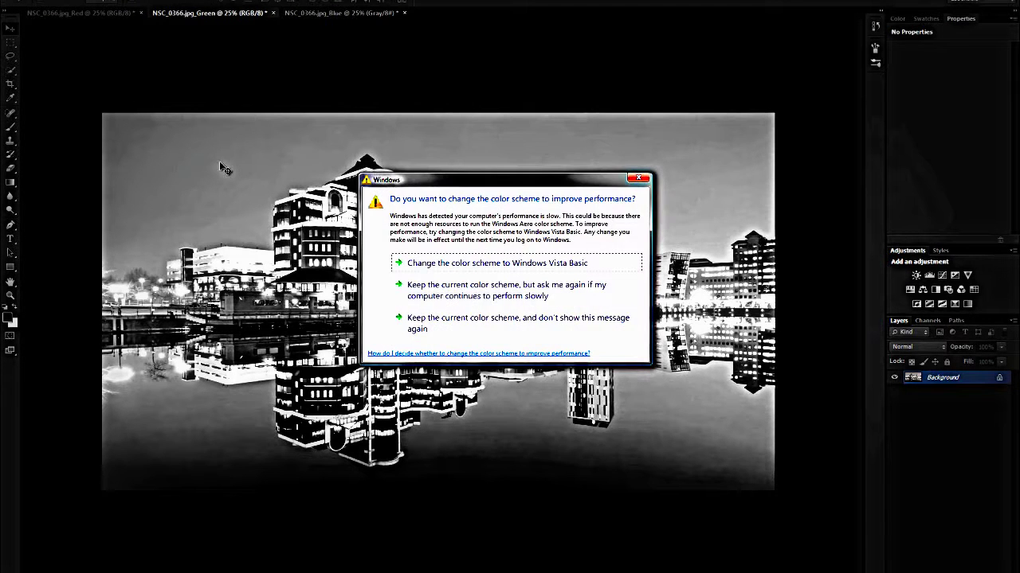
left_click(222, 164)
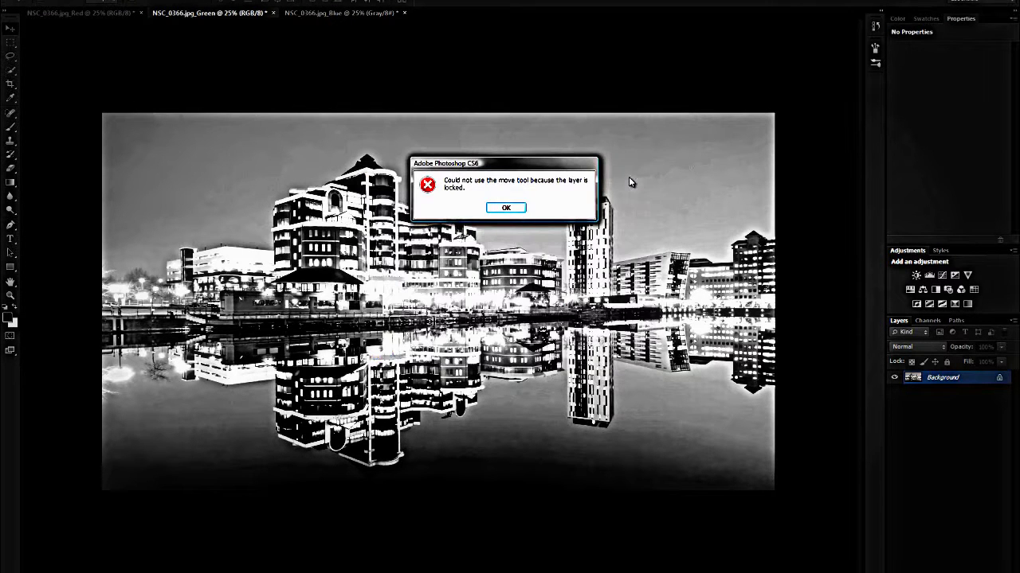
left_click(510, 209)
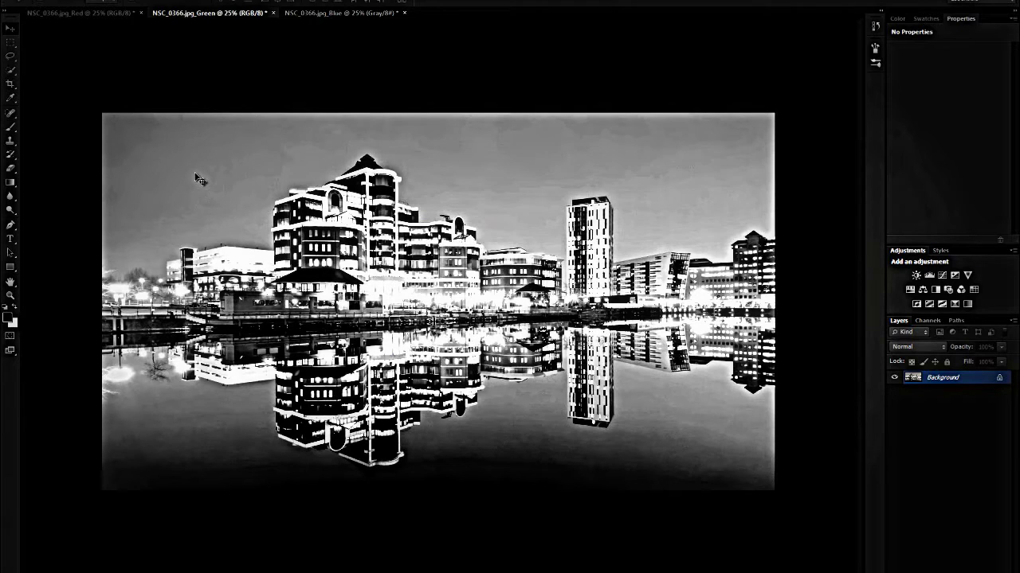
left_click(59, 13)
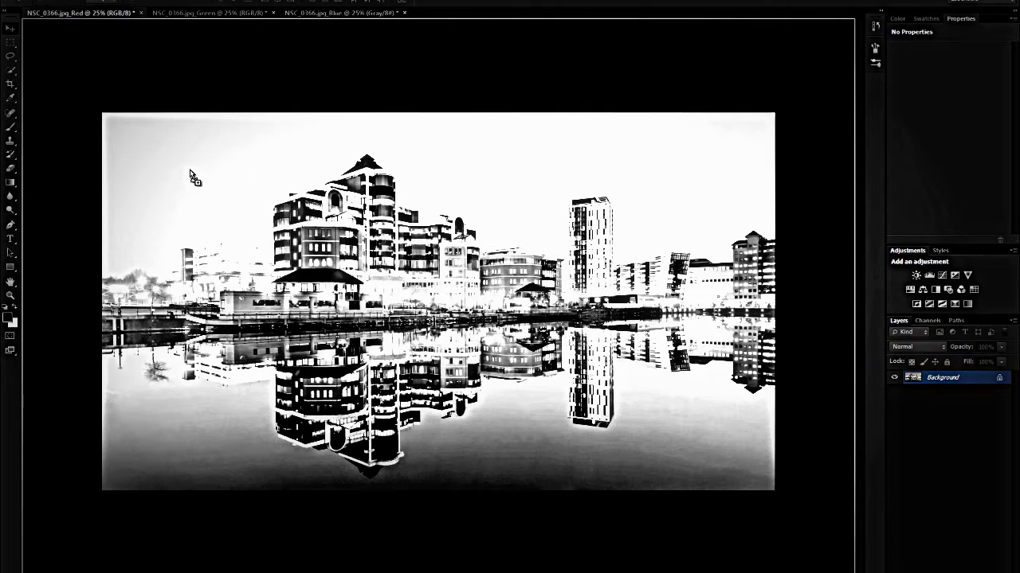
left_click_drag(191, 176, 191, 175)
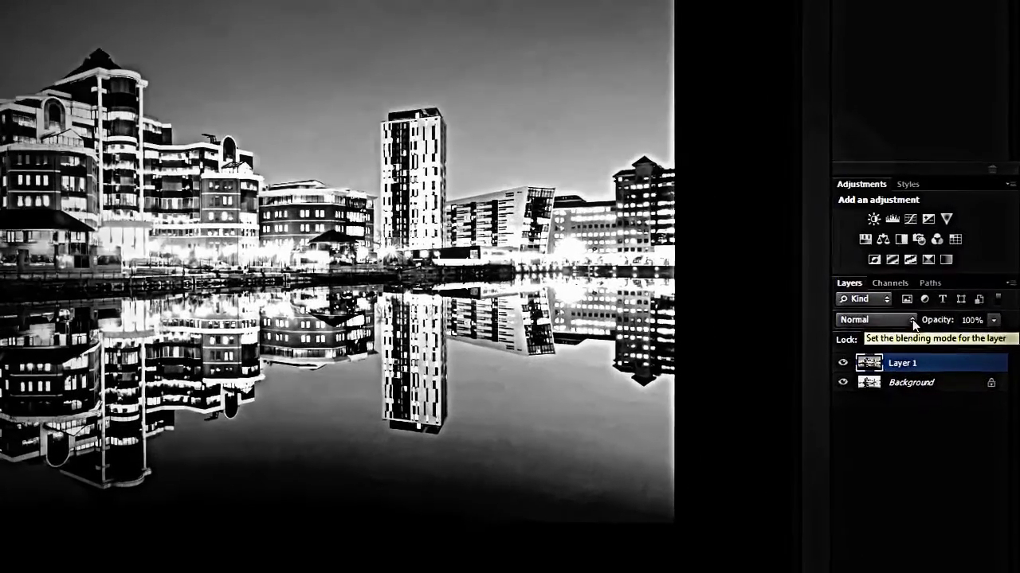
Set the blending mode of Layer 1 to Difference.
left_click(944, 348)
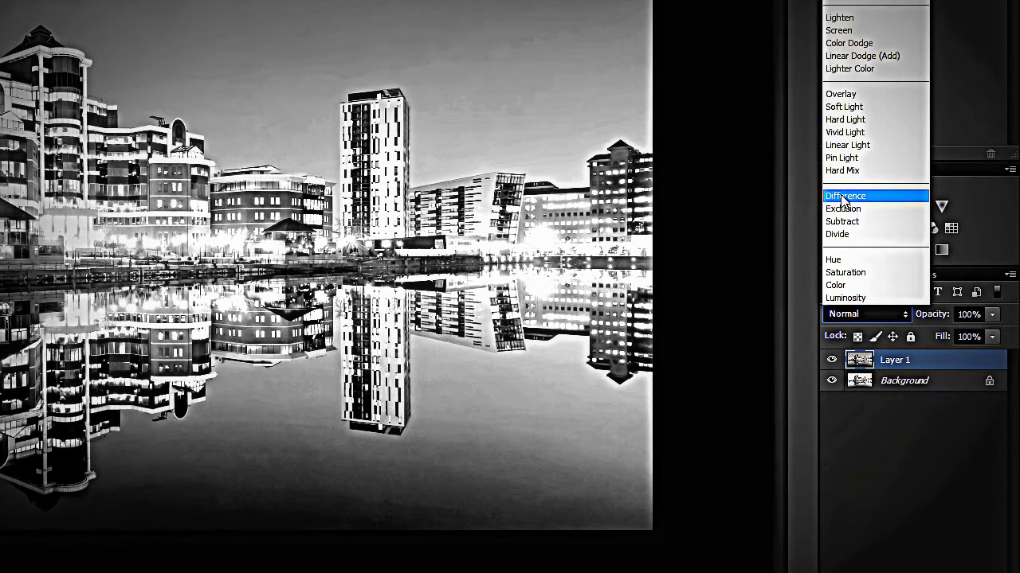
left_click(844, 196)
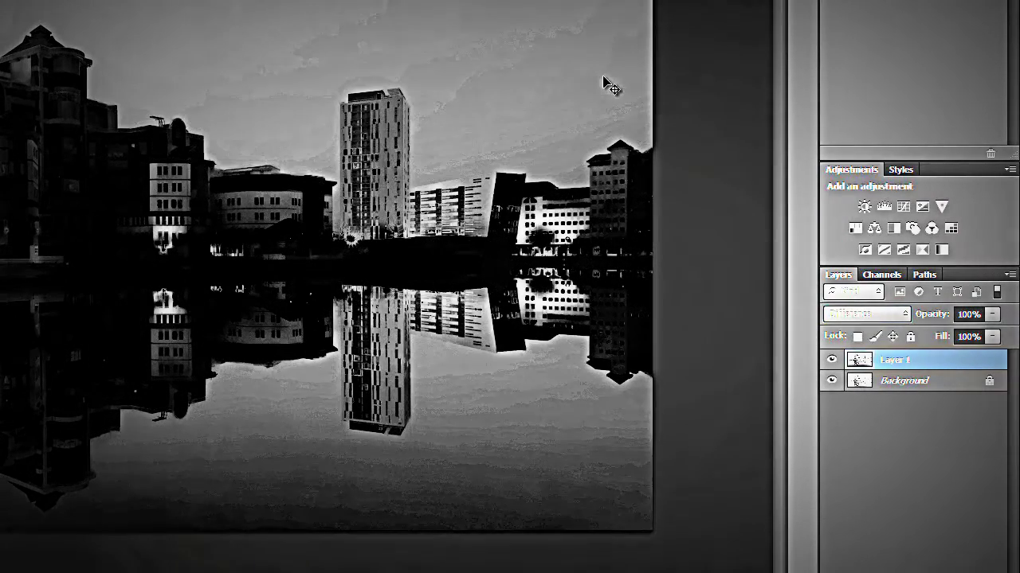
Shift Layer 1 about 0.30 cm horizontally off the background, and revert to the Blending Change history state.
left_click_drag(603, 78, 610, 78)
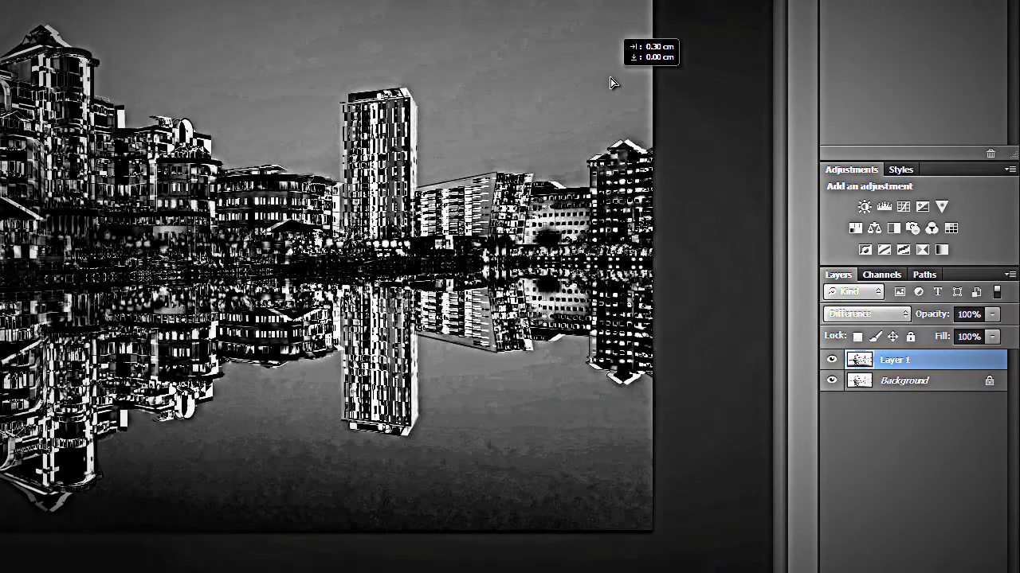
left_click_drag(611, 82, 610, 80)
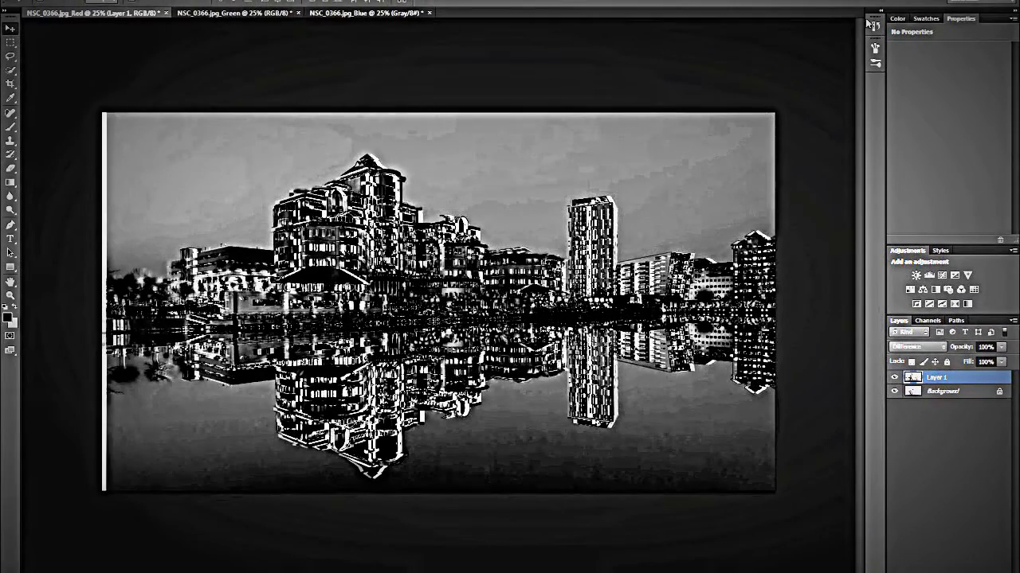
left_click(875, 27)
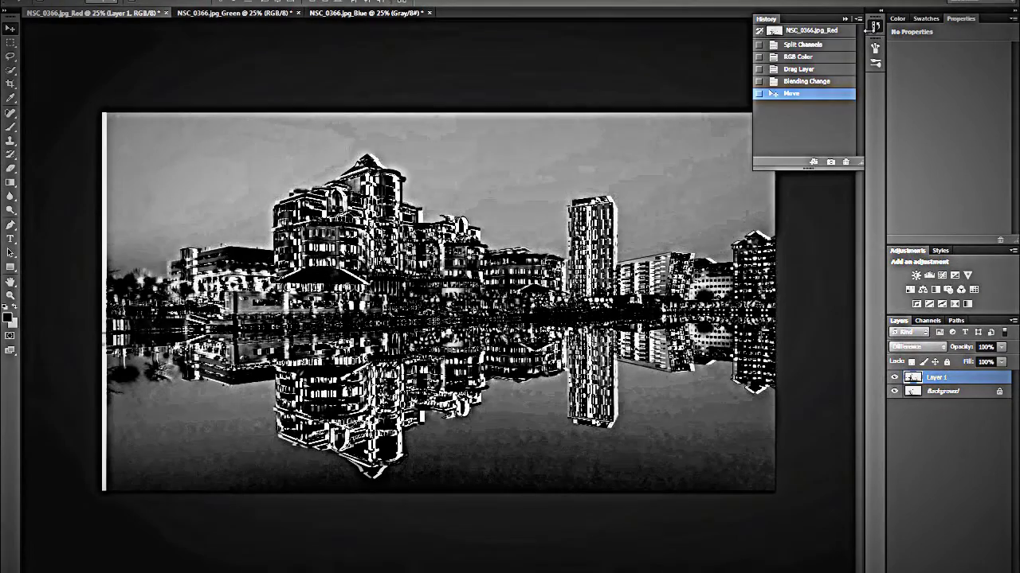
left_click(825, 83)
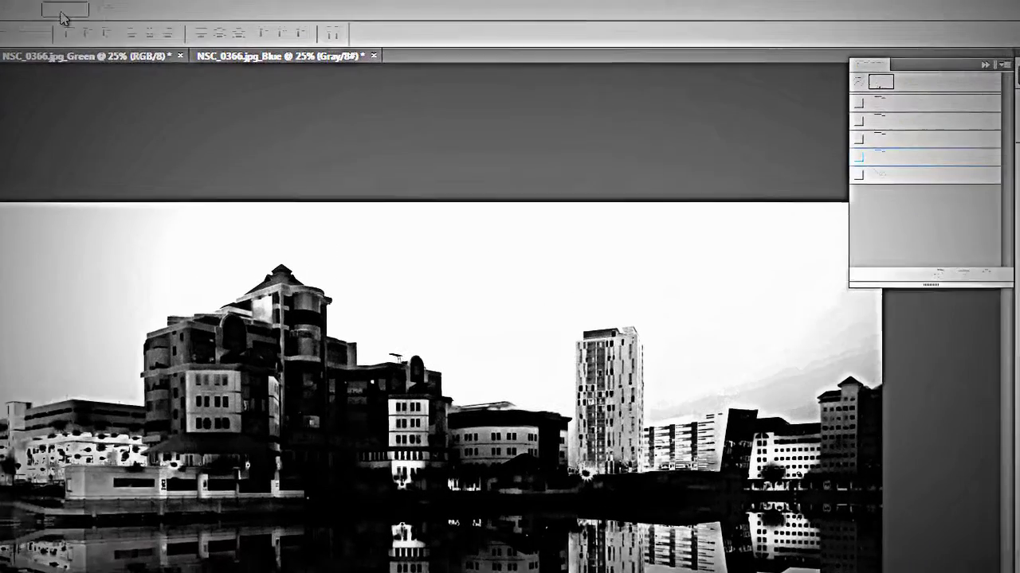
left_click(219, 0)
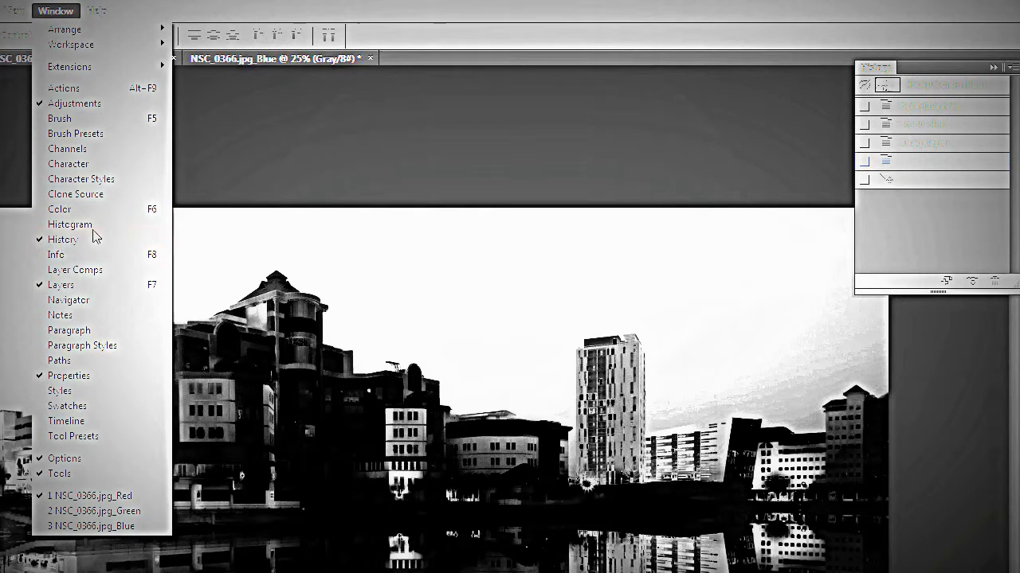
left_click(994, 68)
left_click(993, 69)
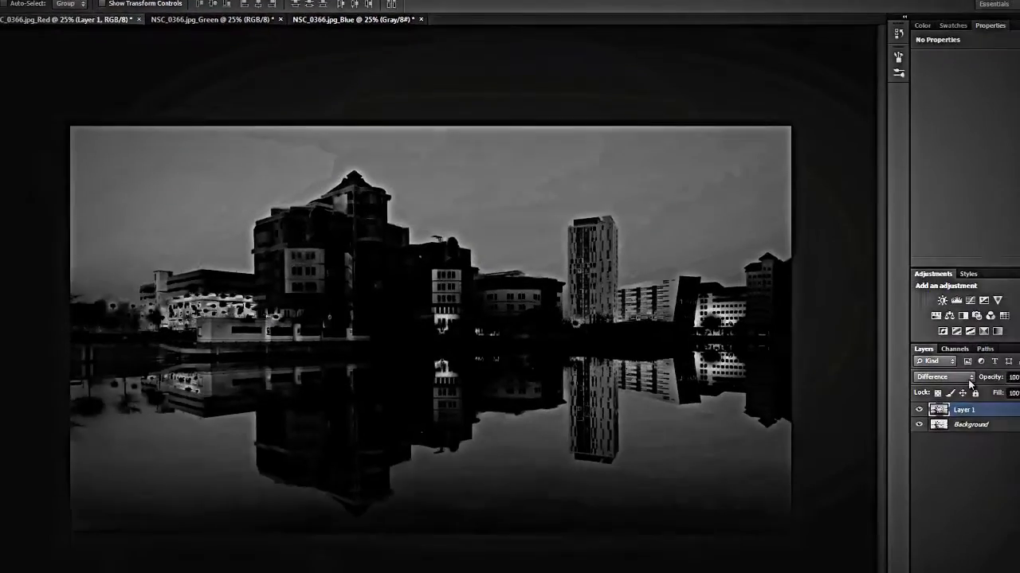
Set Layer 1's blending mode to Normal and toggle its visibility to compare it with the background.
left_click(956, 377)
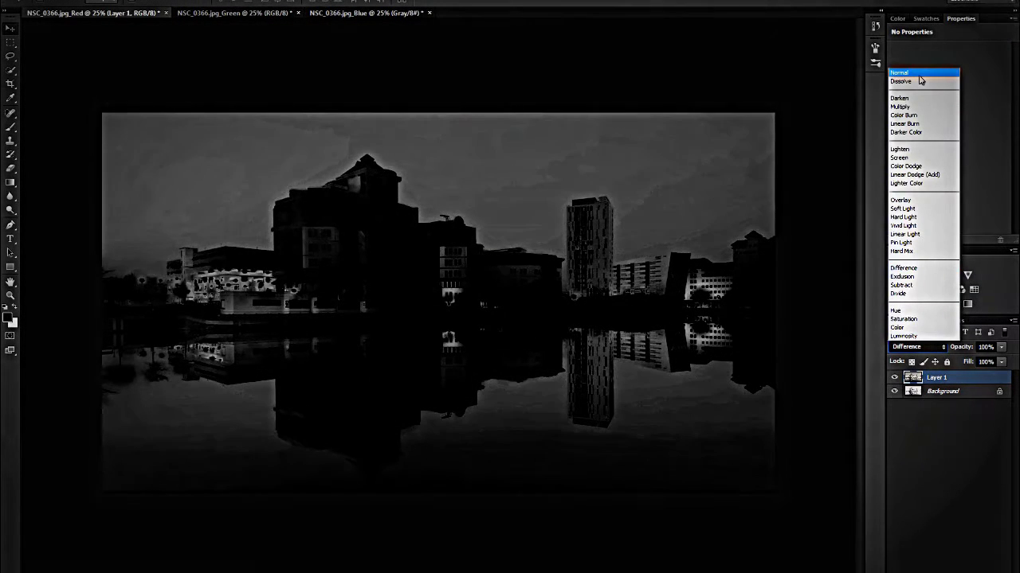
left_click(920, 74)
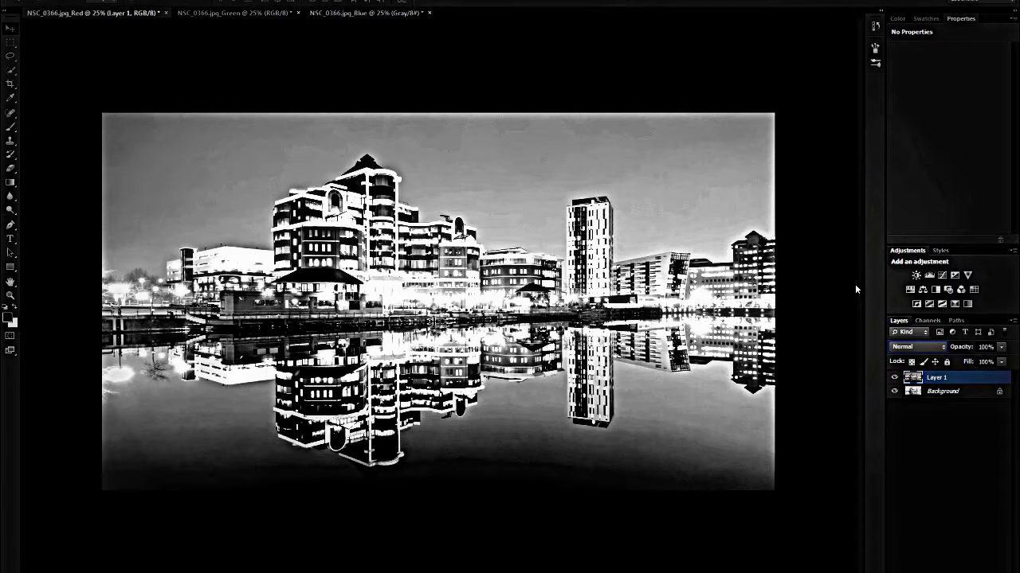
left_click(895, 377)
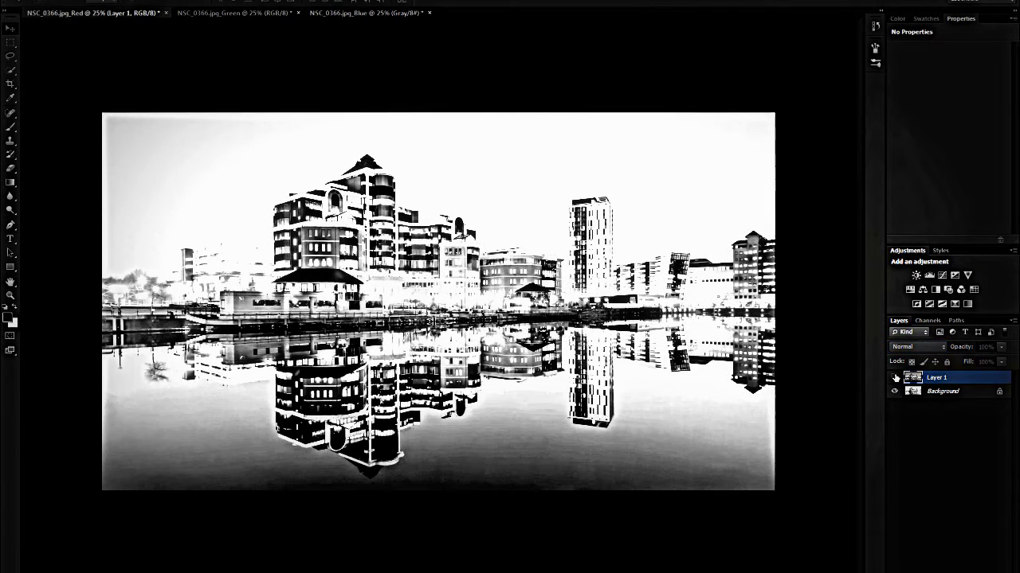
left_click(894, 377)
left_click(895, 377)
left_click(894, 377)
left_click(894, 377)
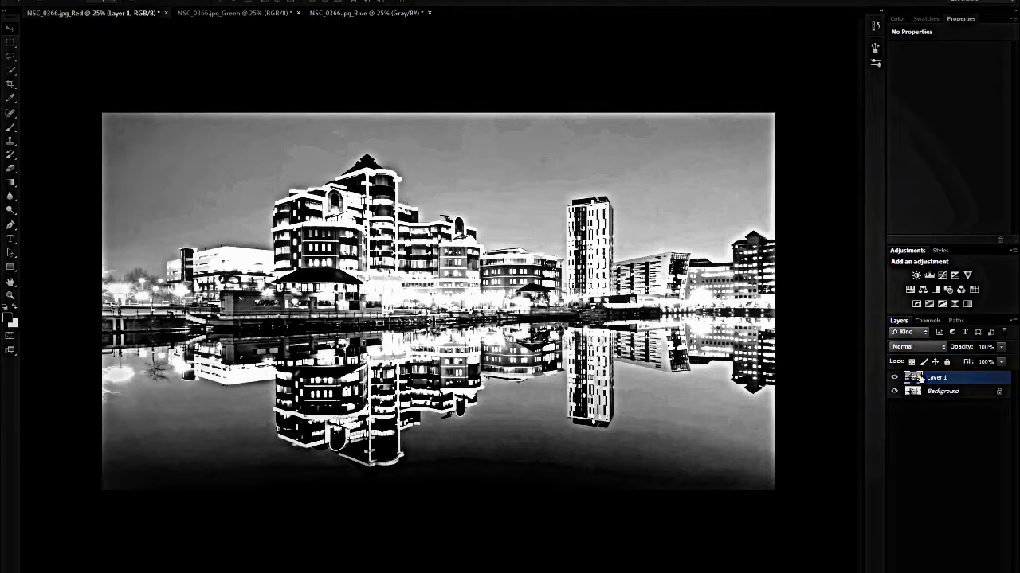
Try Layer 1 at 43% opacity, view it with the background hidden and shown, and restore the opacity to 100%.
left_click(1000, 348)
mouse_move(996, 360)
left_mouse_down()
mouse_move(973, 359)
mouse_move(980, 363)
left_mouse_up()
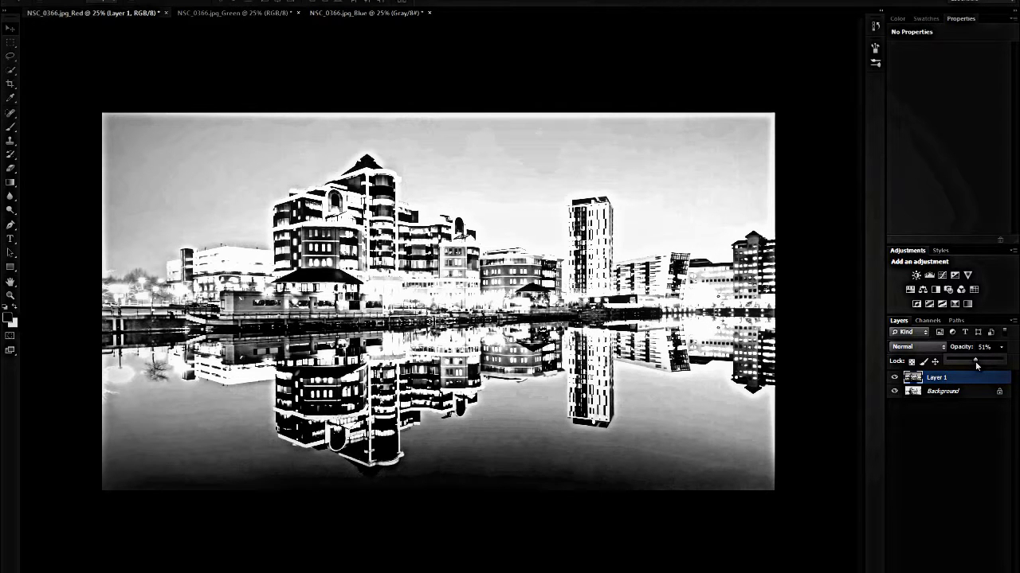
left_click(894, 391)
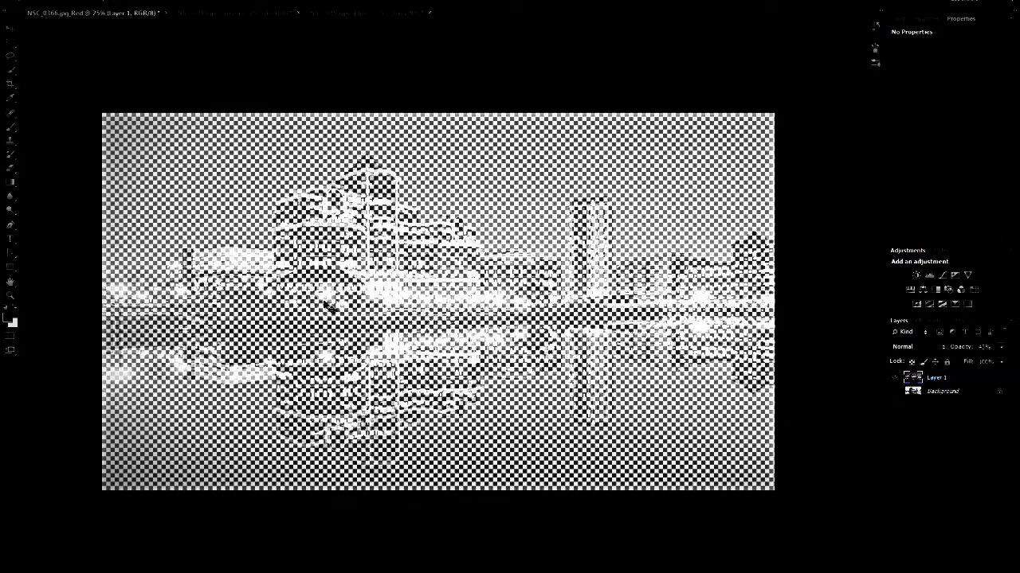
left_click(893, 391)
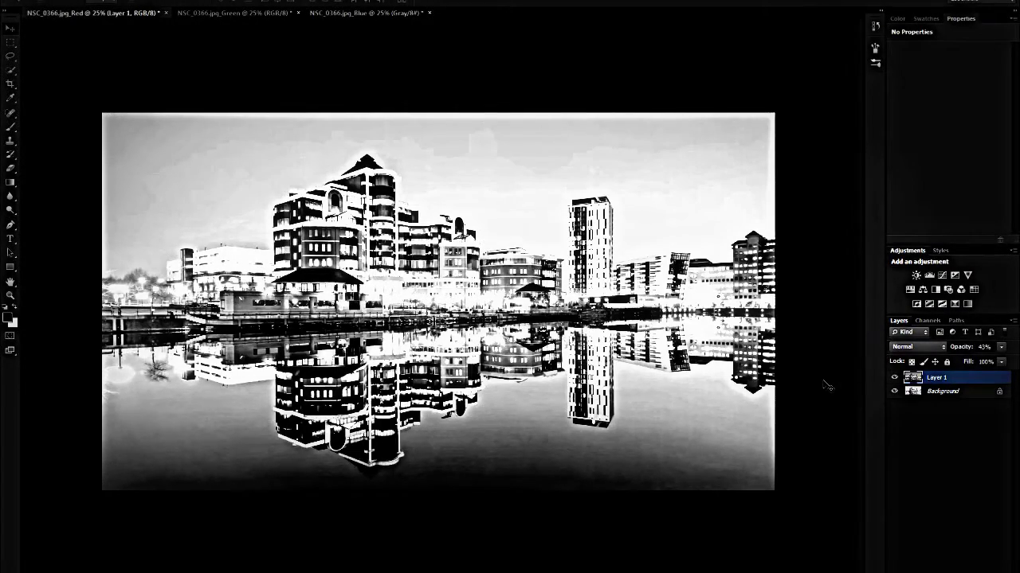
left_click(1001, 362)
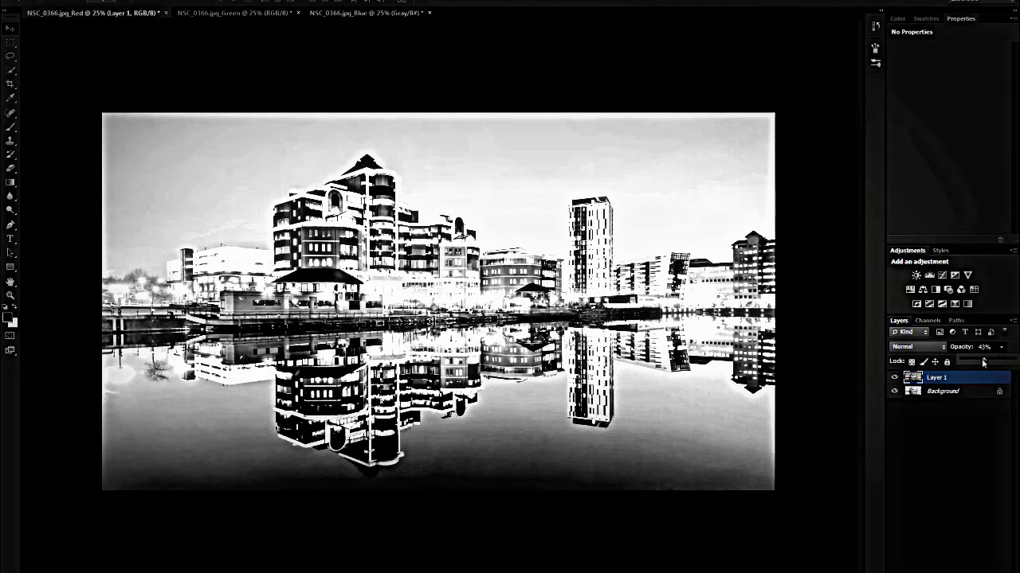
left_click_drag(982, 361, 1012, 363)
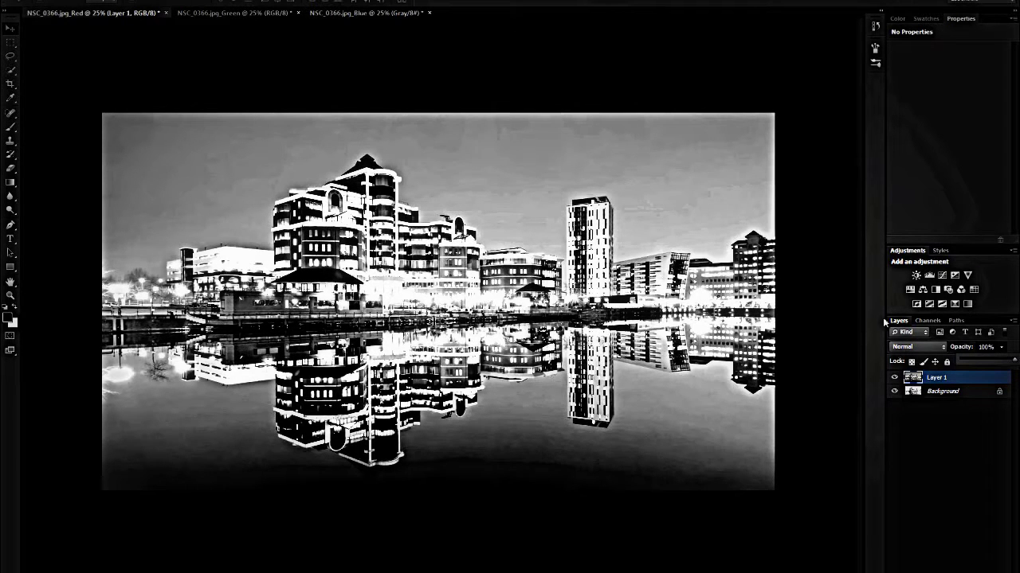
Set the blending mode of Layer 1 to Multiply.
left_click(944, 347)
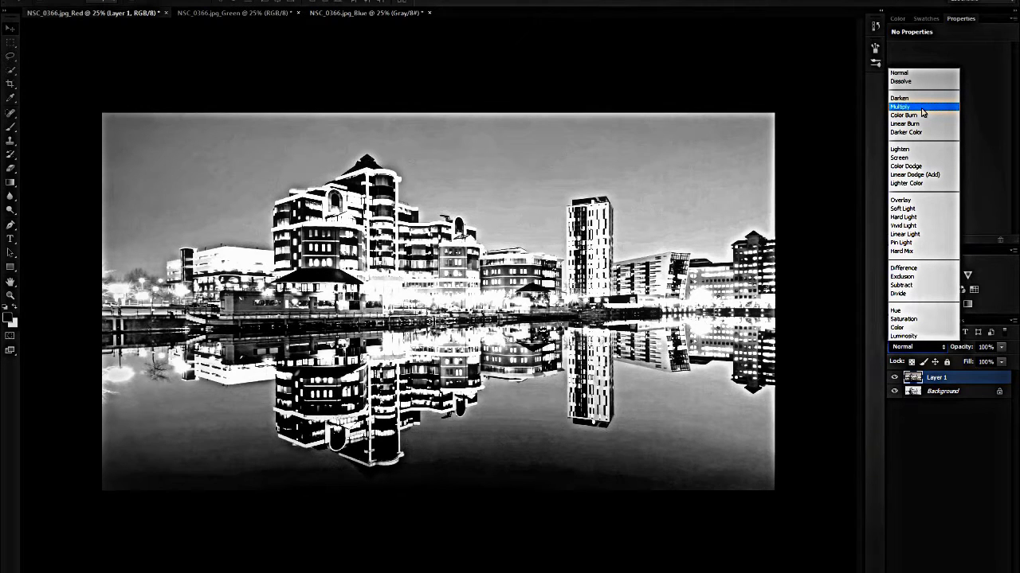
left_click(922, 107)
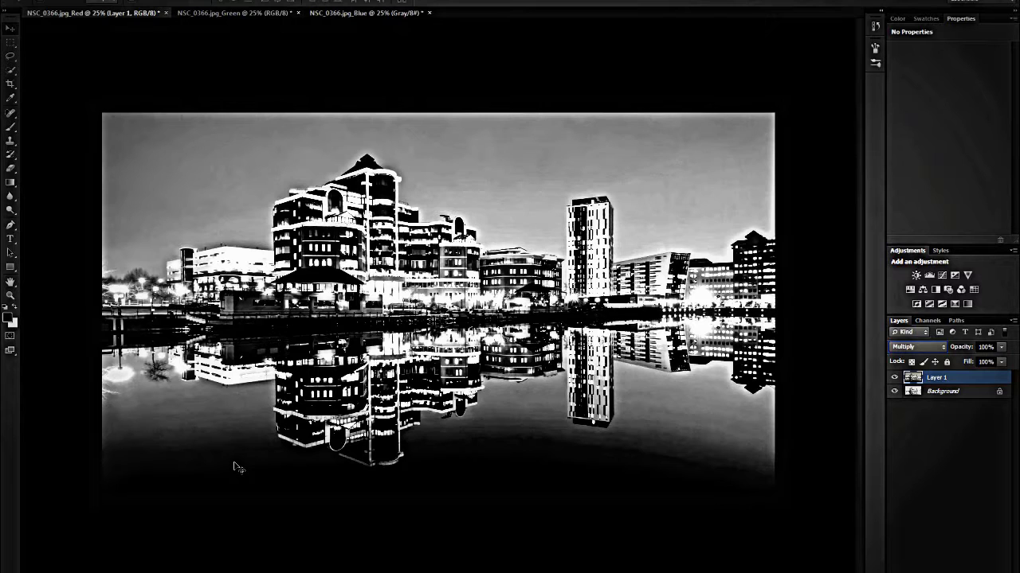
In Layer 1's blending options, try a This Layer black Blend If value of 84, reset it, and apply a split of 0 / 127.
double_click(958, 378)
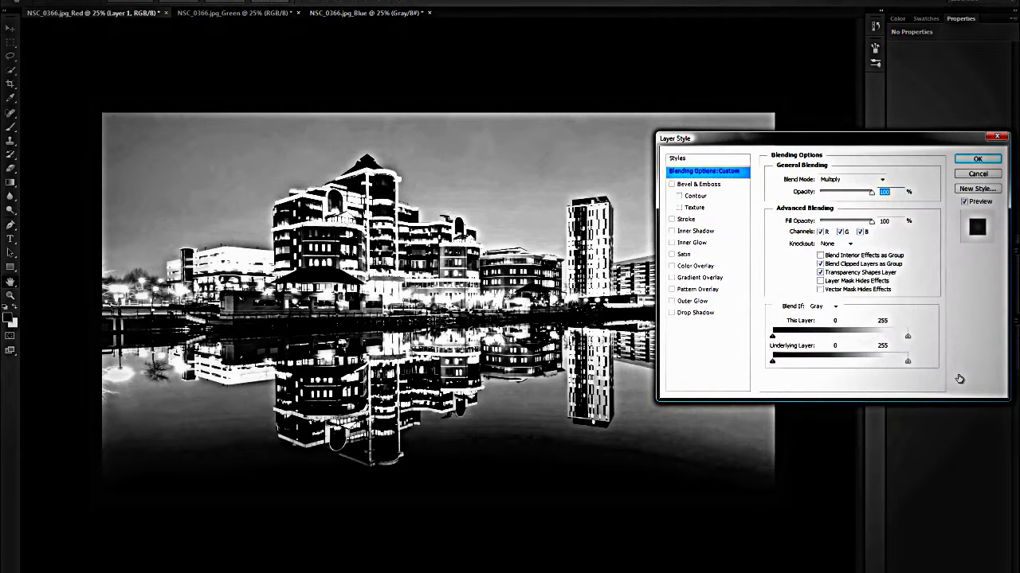
left_click_drag(849, 145, 780, 128)
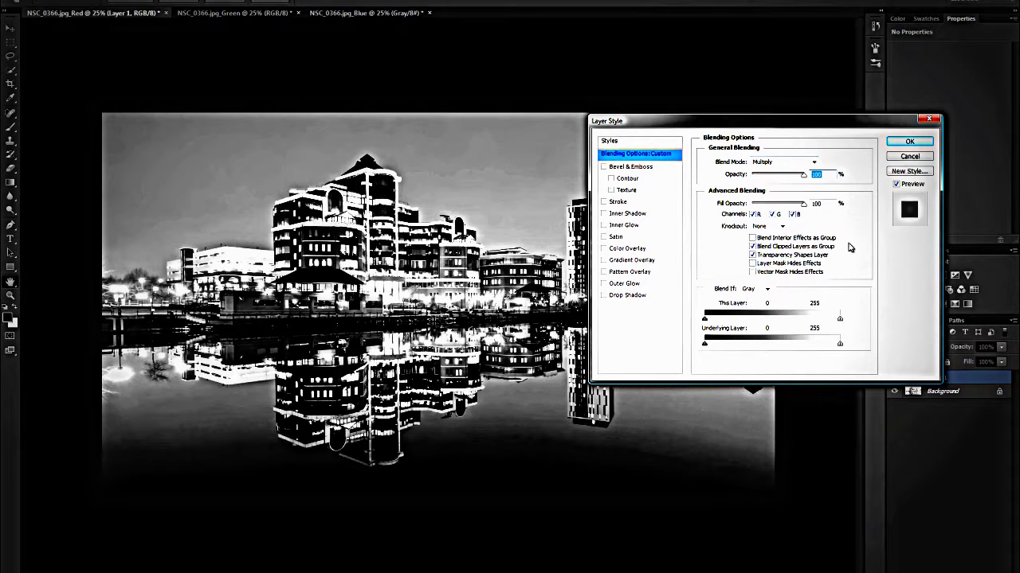
left_click_drag(826, 125, 744, 122)
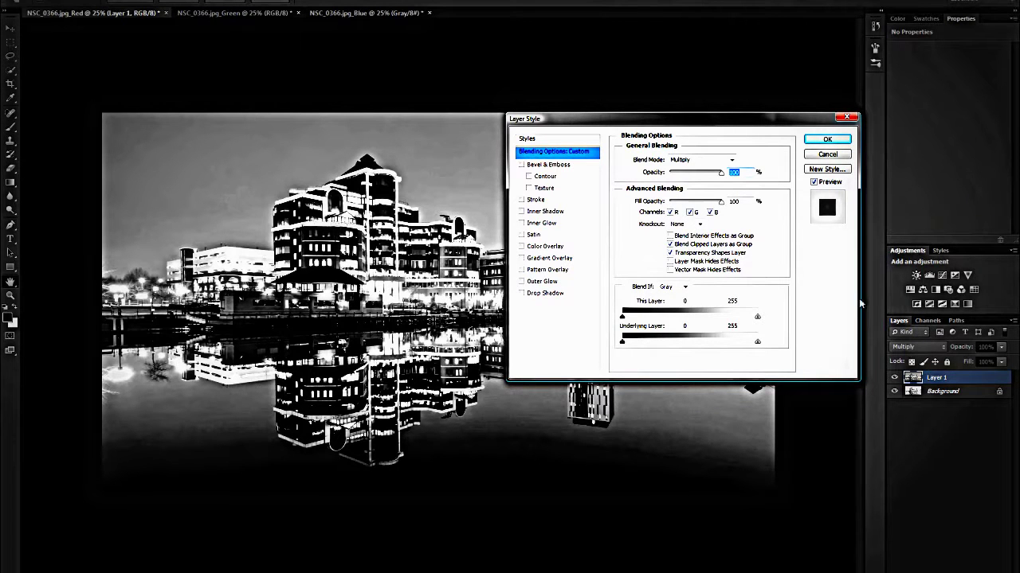
mouse_move(723, 174)
left_mouse_down()
mouse_move(682, 181)
mouse_move(725, 177)
left_mouse_up()
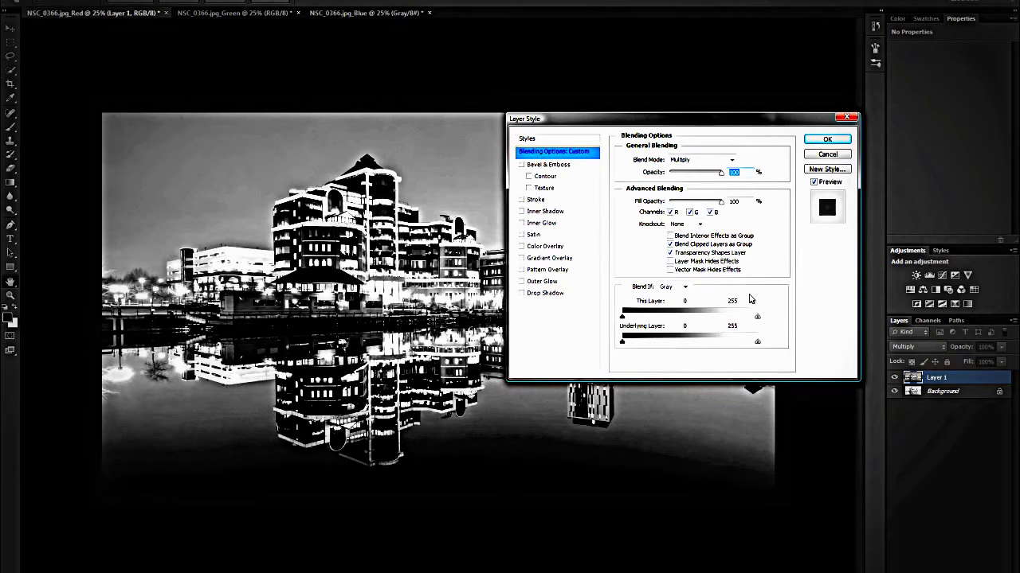
left_click_drag(699, 123, 835, 111)
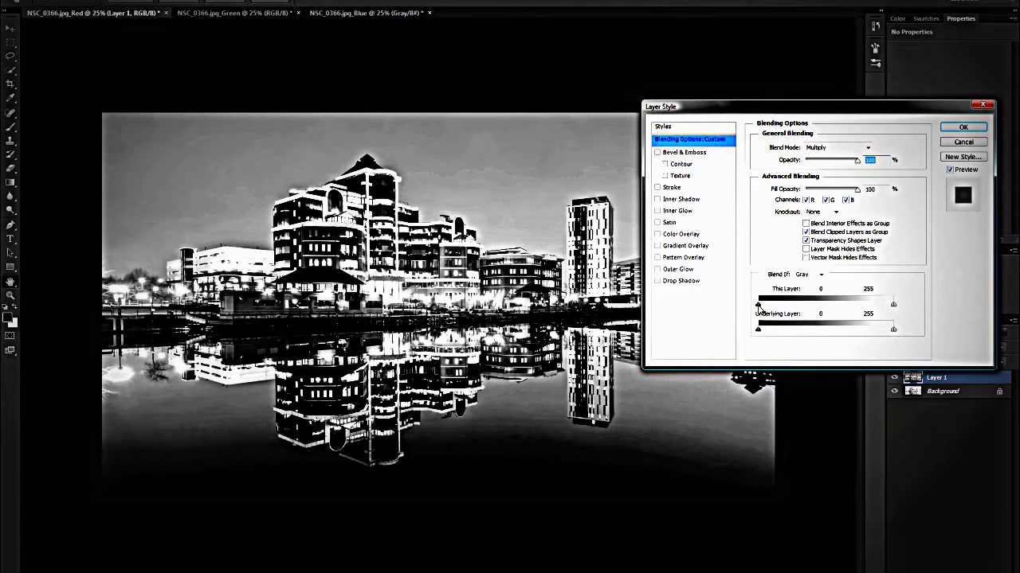
left_click_drag(757, 306, 802, 307)
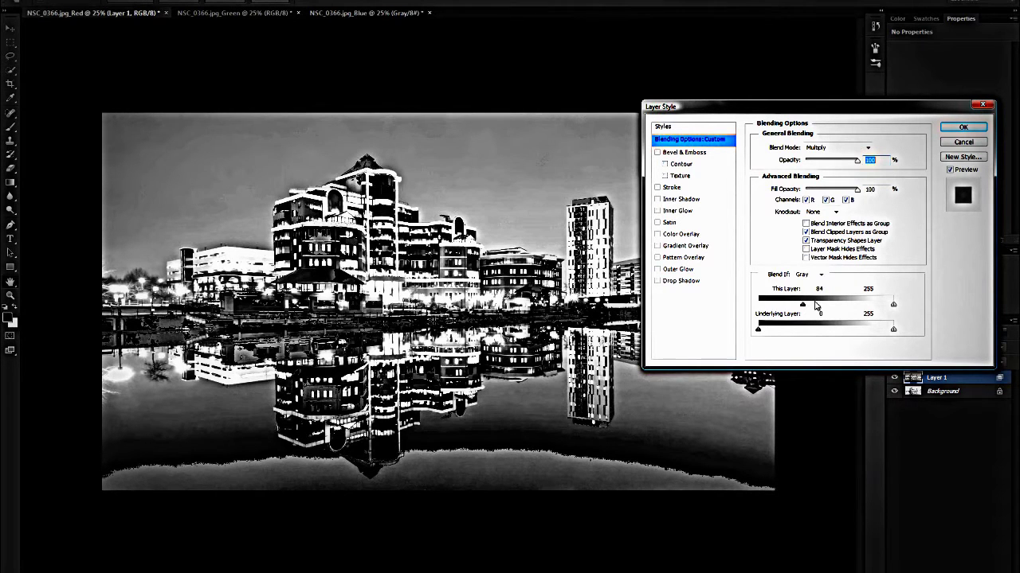
left_click_drag(802, 306, 758, 306)
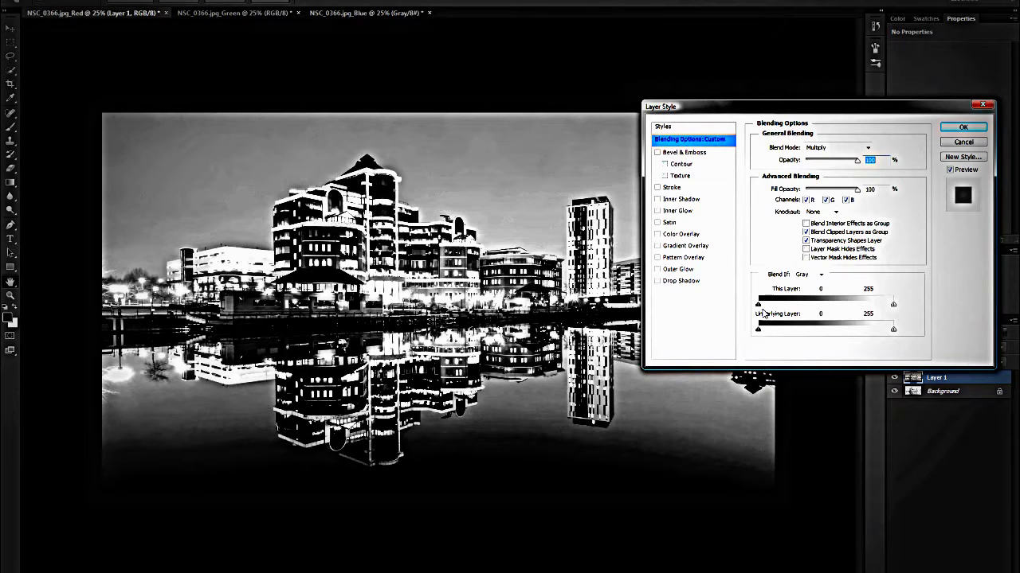
key("alt")
left_click_drag(766, 306, 826, 315)
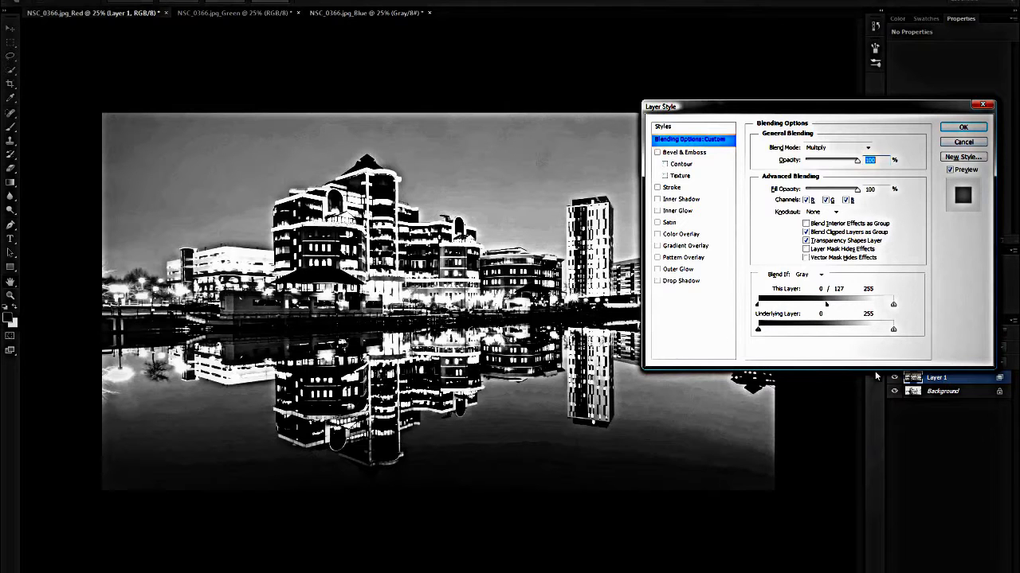
left_click(949, 131)
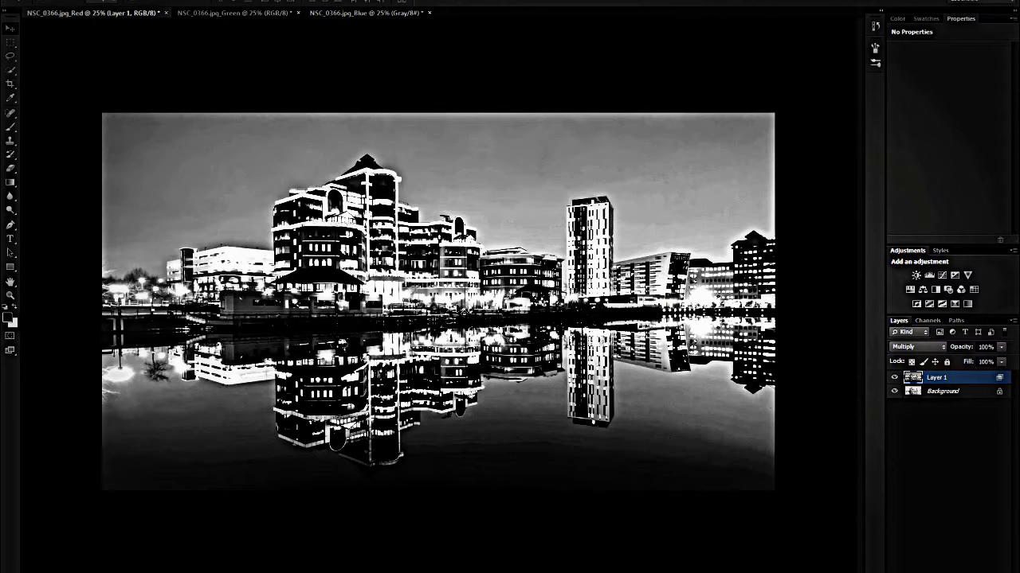
Toggle the visibility of the background and of Layer 1 to compare the Blend If effect on the image.
left_click(894, 392)
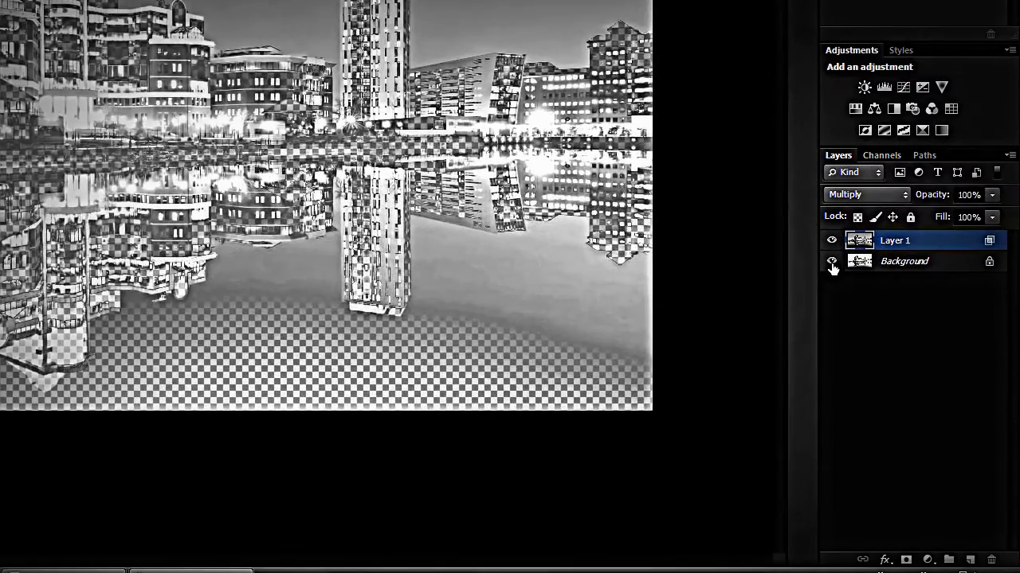
left_click(832, 263)
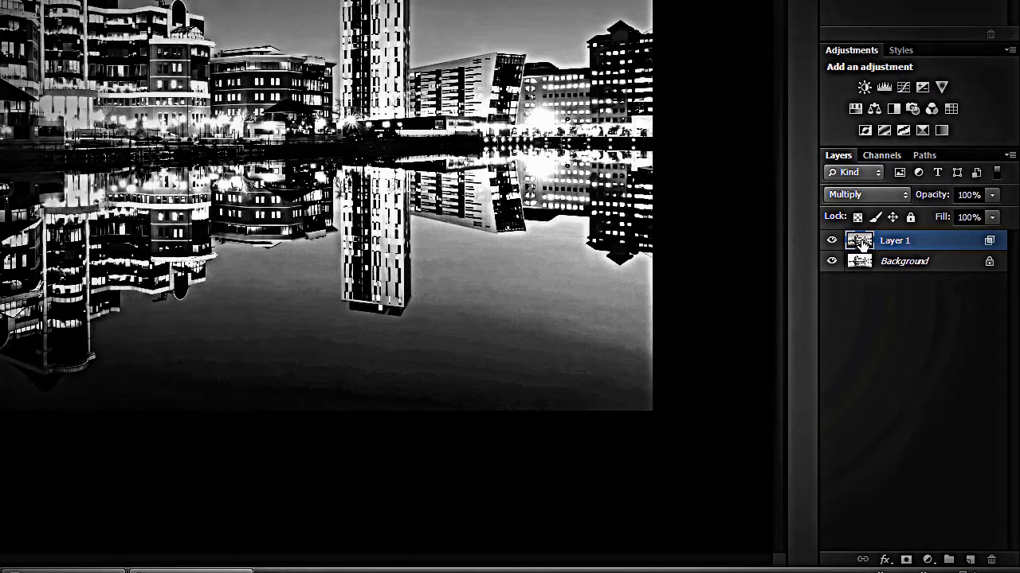
left_click(831, 241)
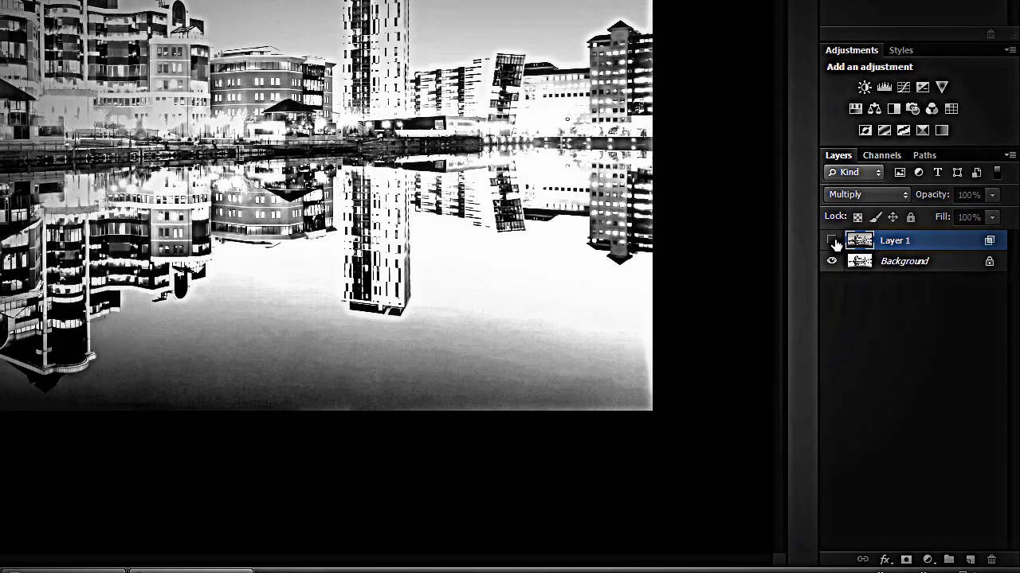
left_click(832, 241)
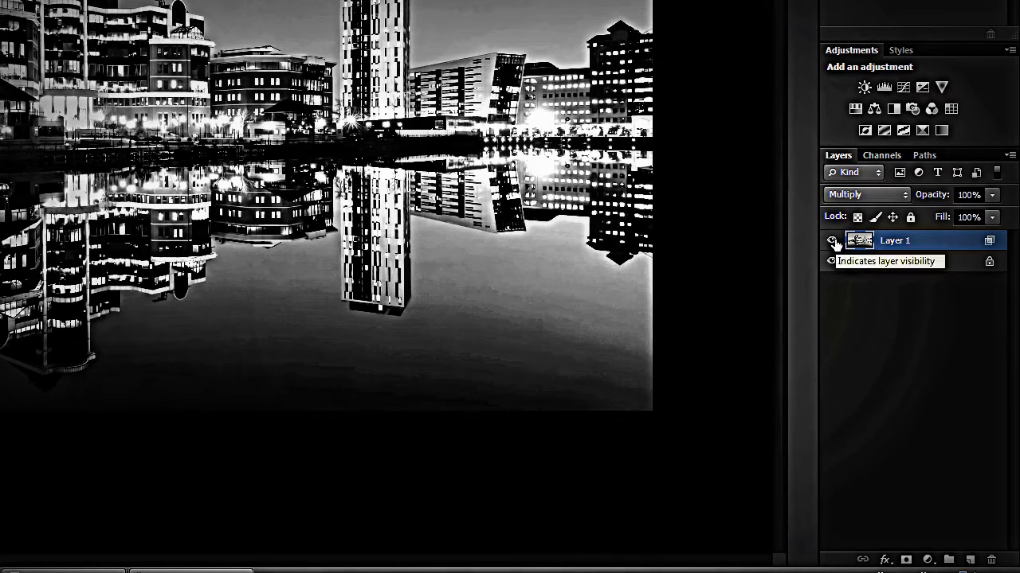
Try Layer 1 at 59% opacity and restore the opacity to 100%.
left_click(992, 217)
left_click_drag(993, 215, 959, 226)
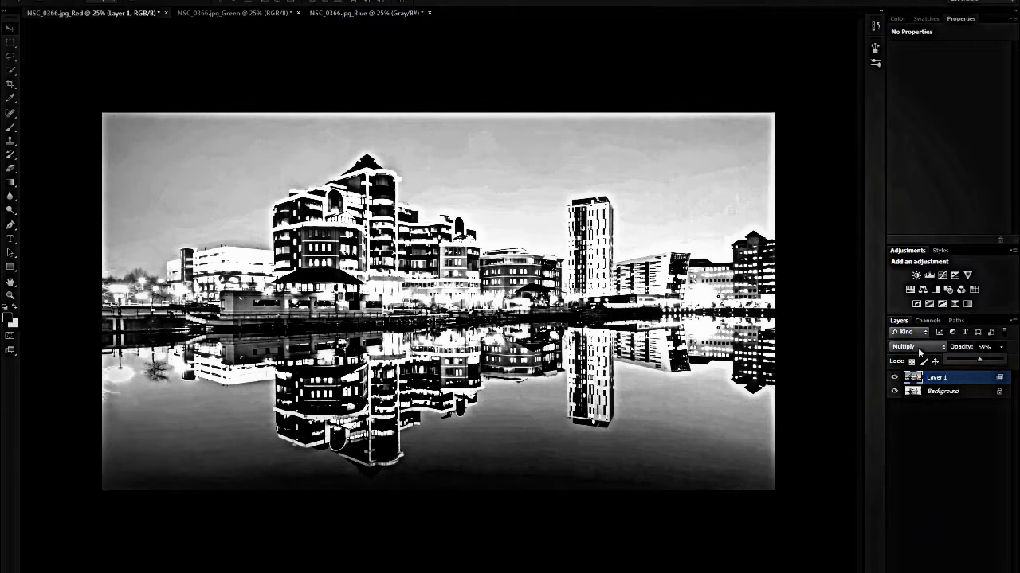
left_click_drag(979, 363, 1017, 363)
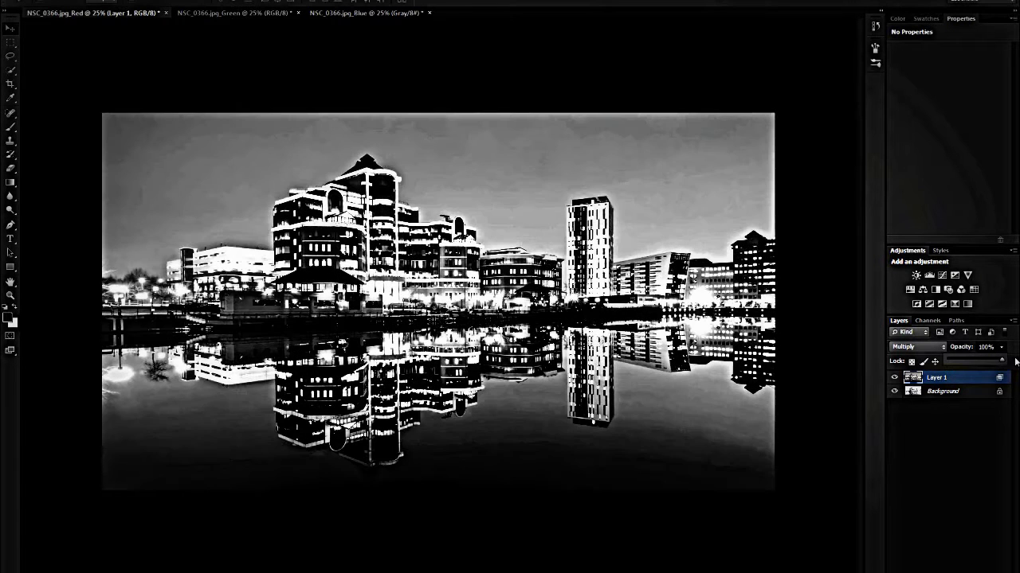
Set Layer 1's blending mode to Darken and toggle the layer's visibility to compare the result.
left_click(932, 348)
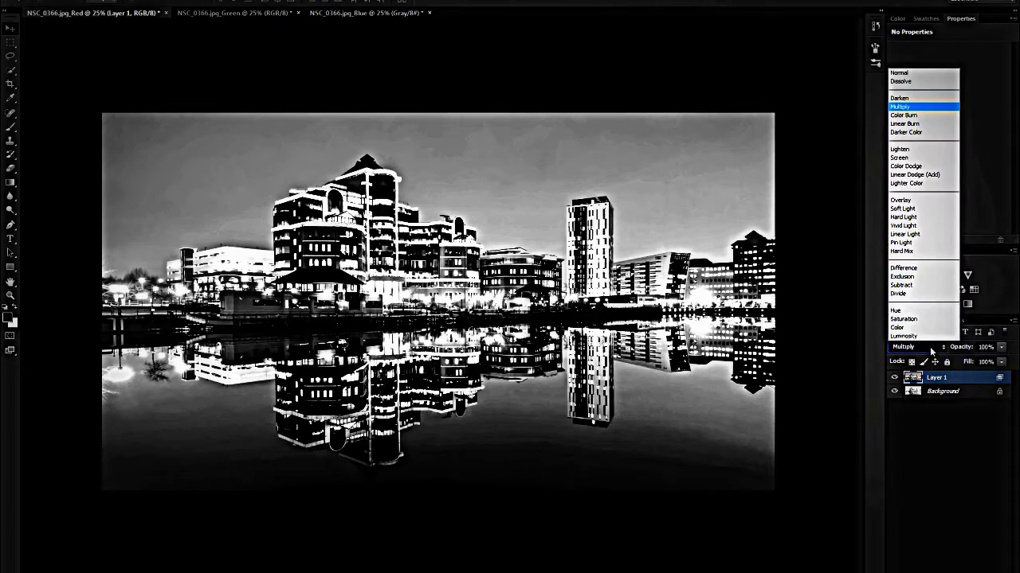
left_click(894, 99)
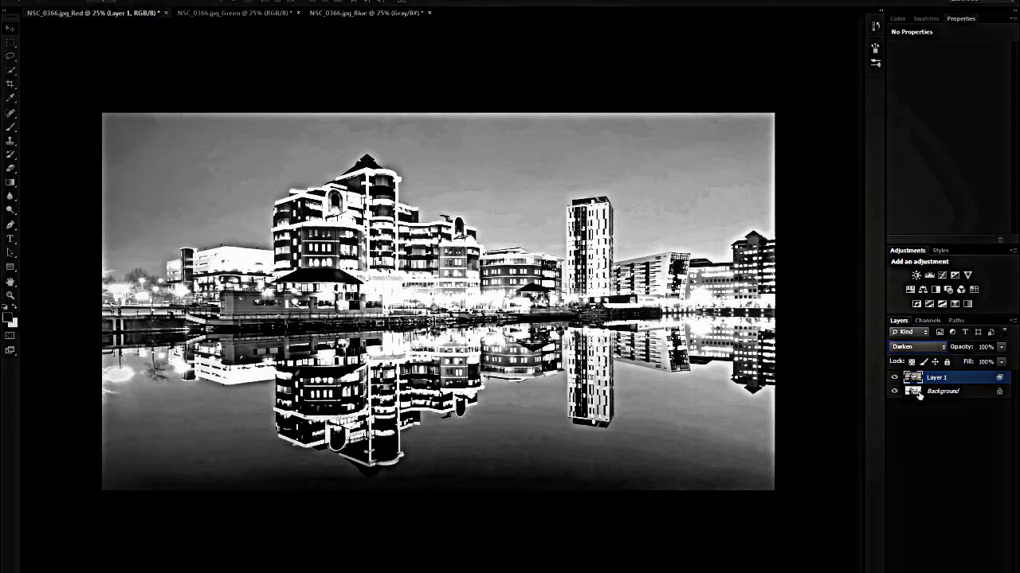
left_click(894, 378)
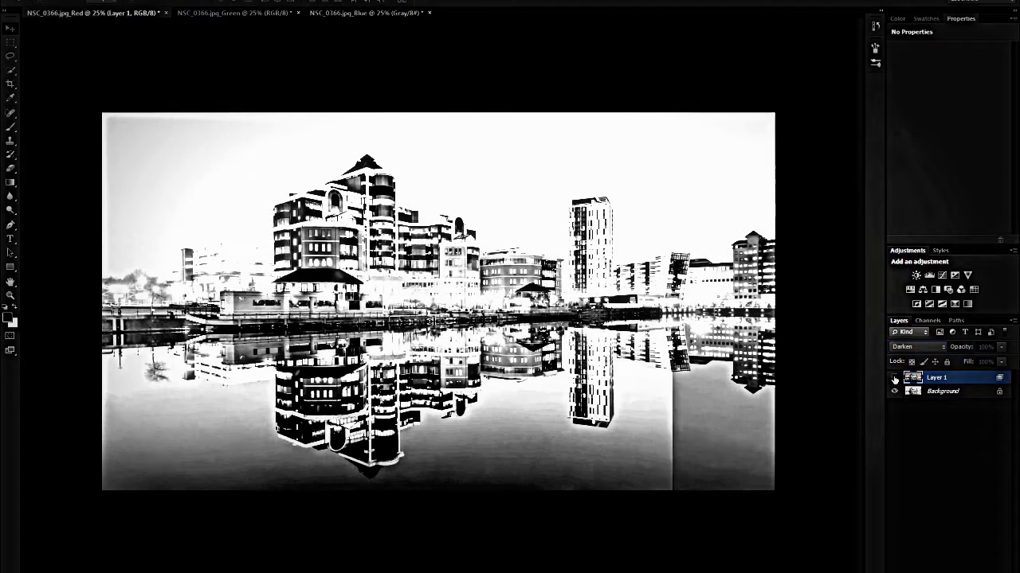
left_click(894, 379)
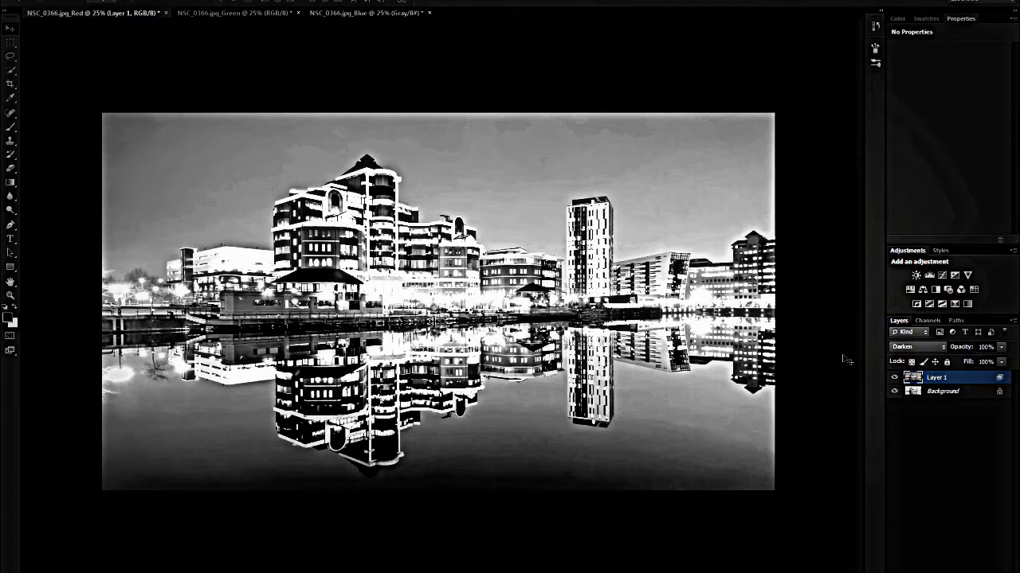
Cycle Layer 1's blending mode from Darken through Linear Burn and Lighten to Screen.
left_click(937, 349)
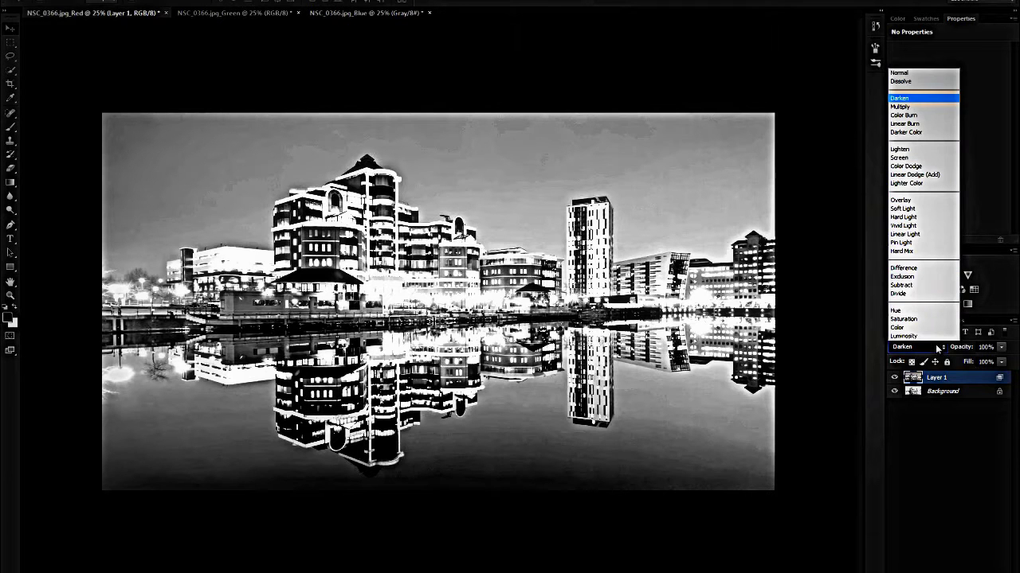
left_click(899, 99)
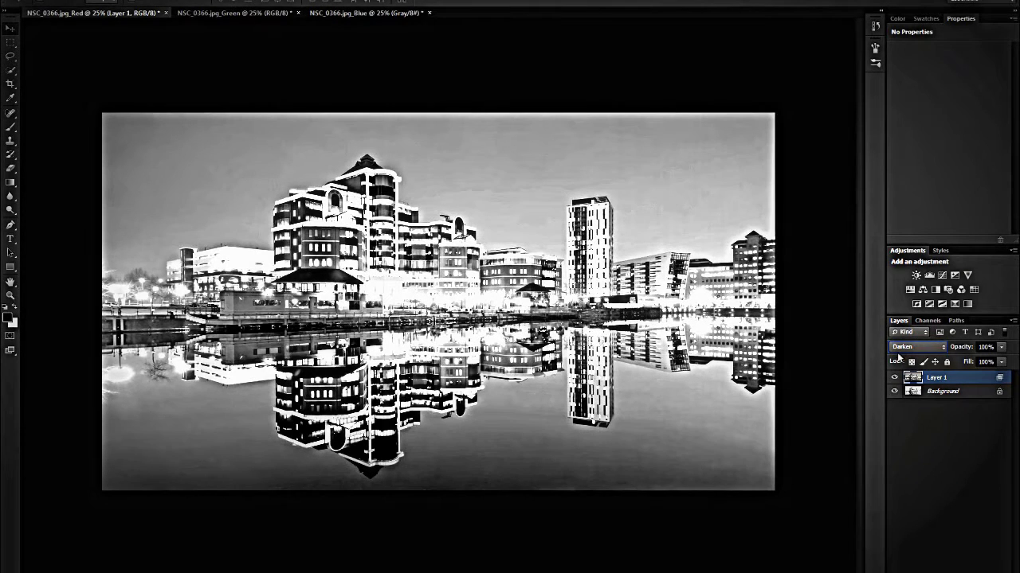
key("Down")
key("Down")
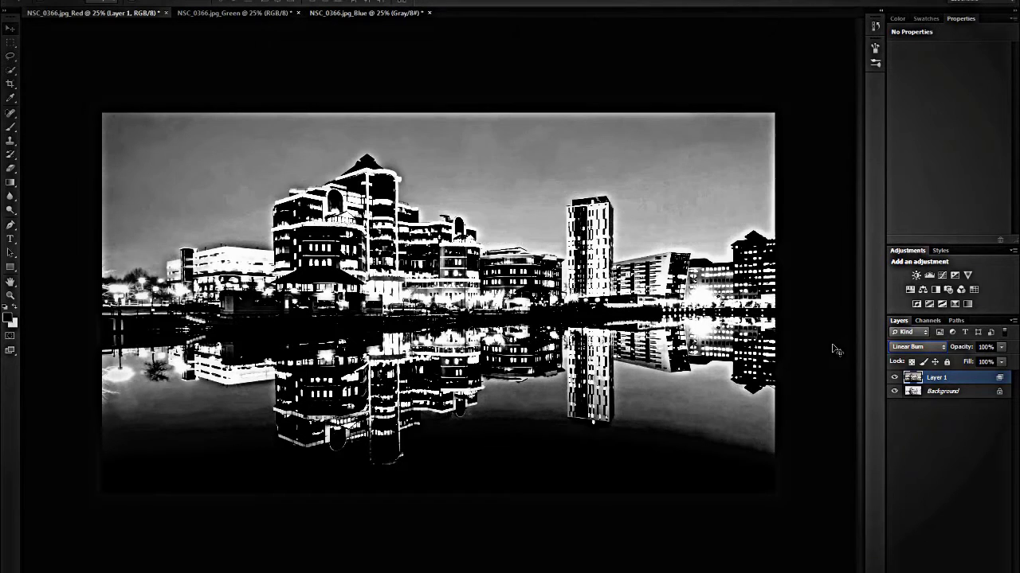
key("Down")
key("Down")
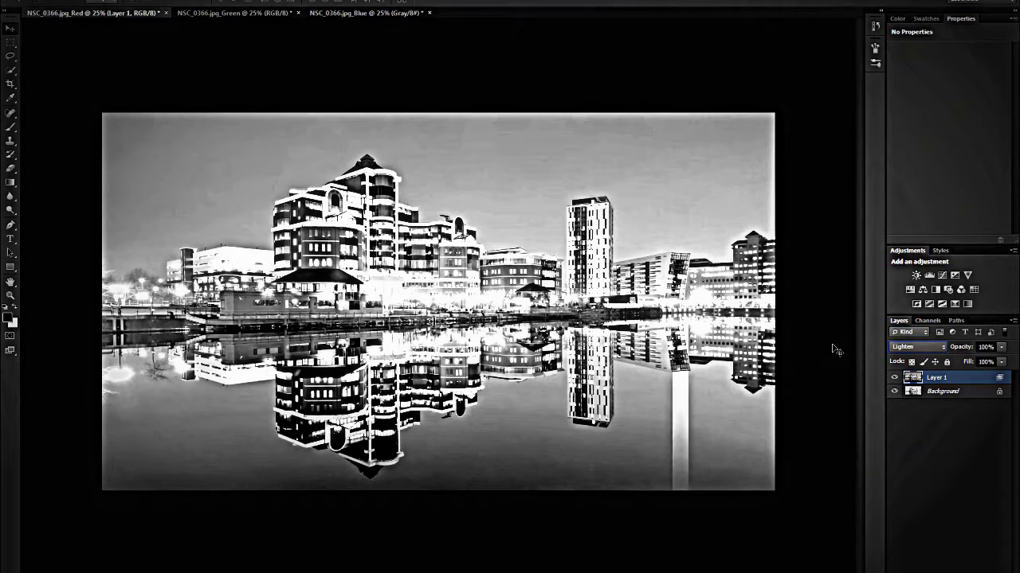
key("Down")
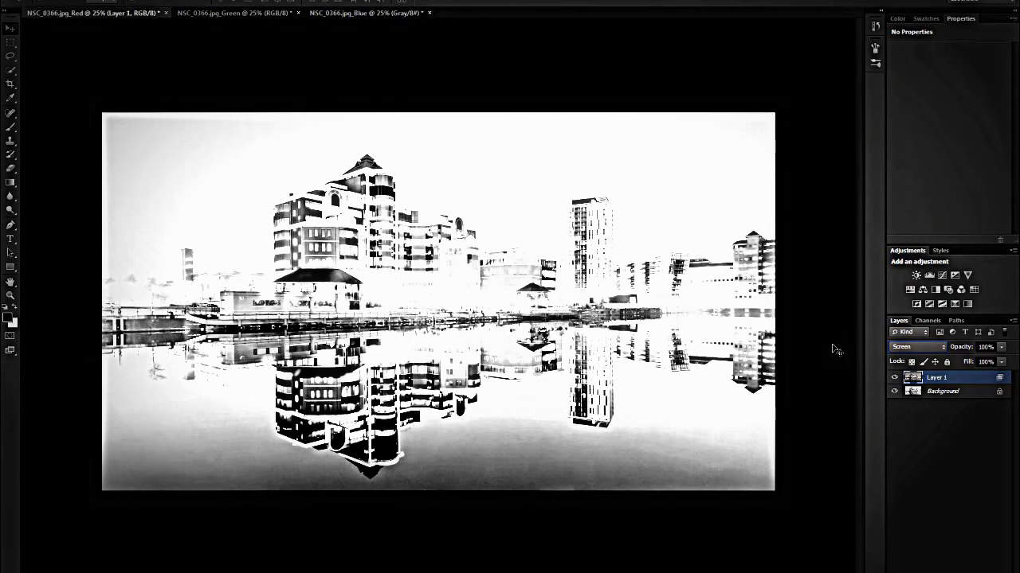
Cycle Layer 1's blending mode from Screen through Lighter Color and Soft Light to Linear Light.
key("Down")
key("Down")
key("Down")
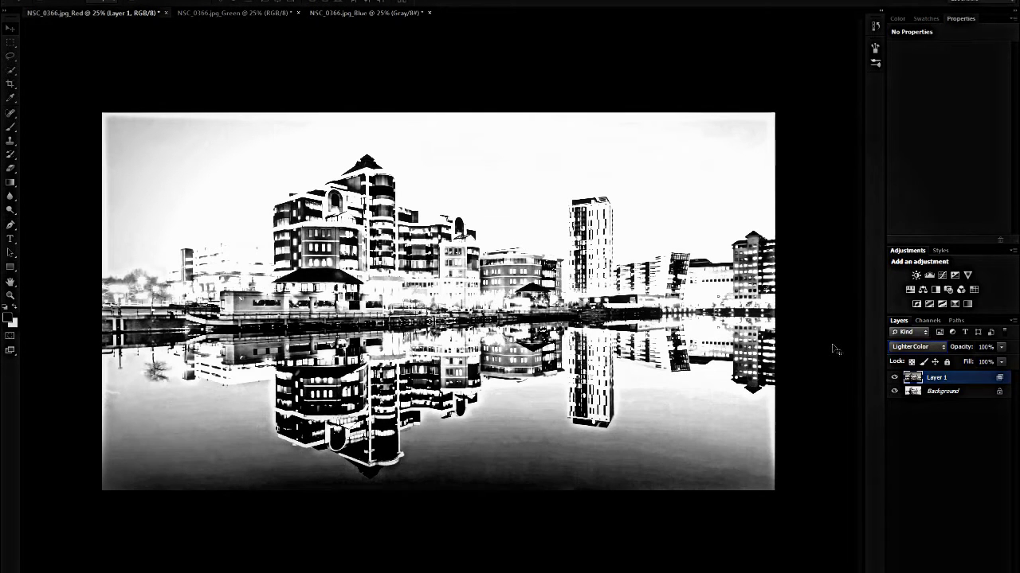
key("Down")
key("Down")
key("Down")
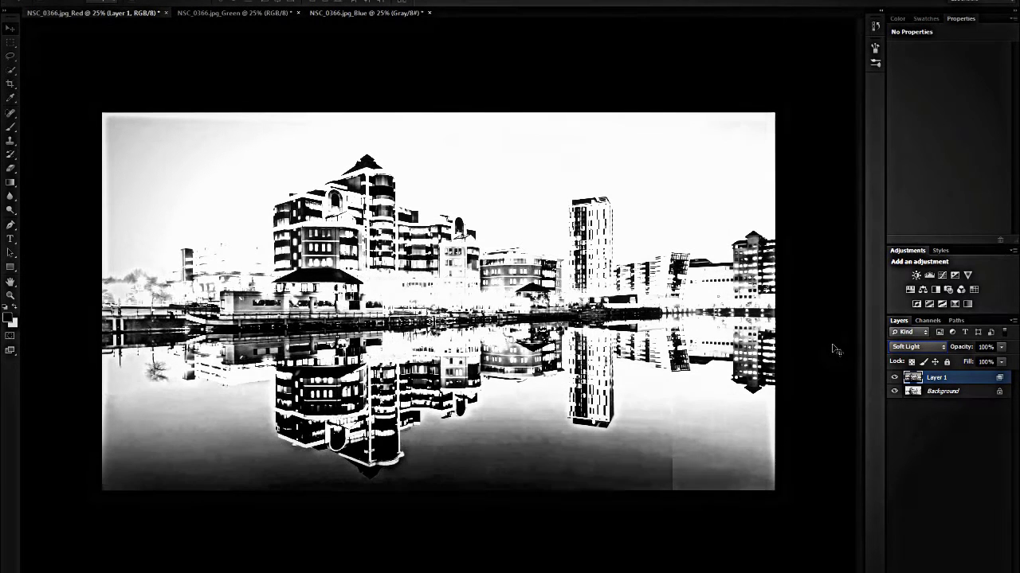
key("Down")
key("Down")
key("Down")
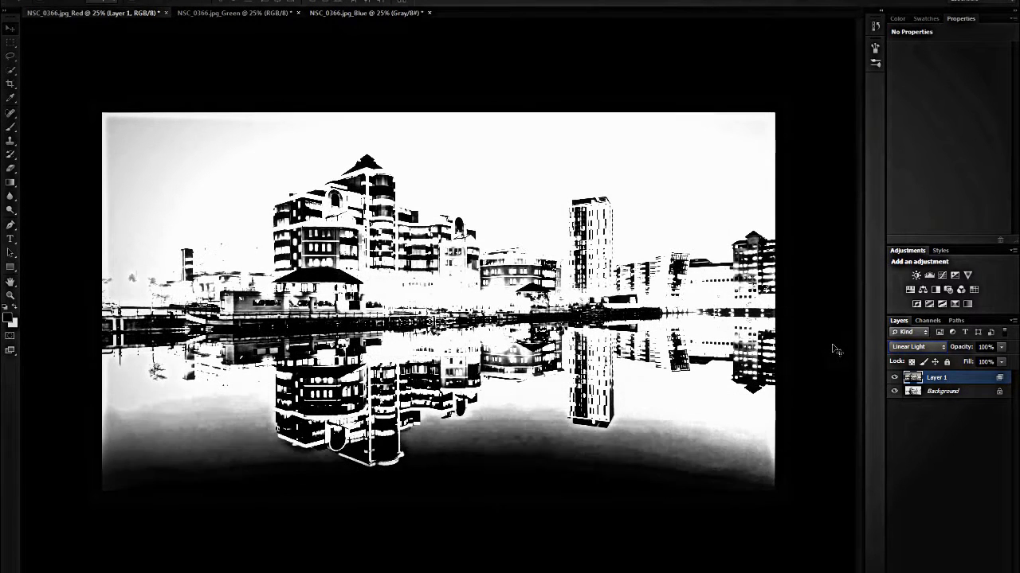
Try the Hard Mix, Subtract and Divide blending modes on Layer 1 and return to Hard Mix.
key("Down")
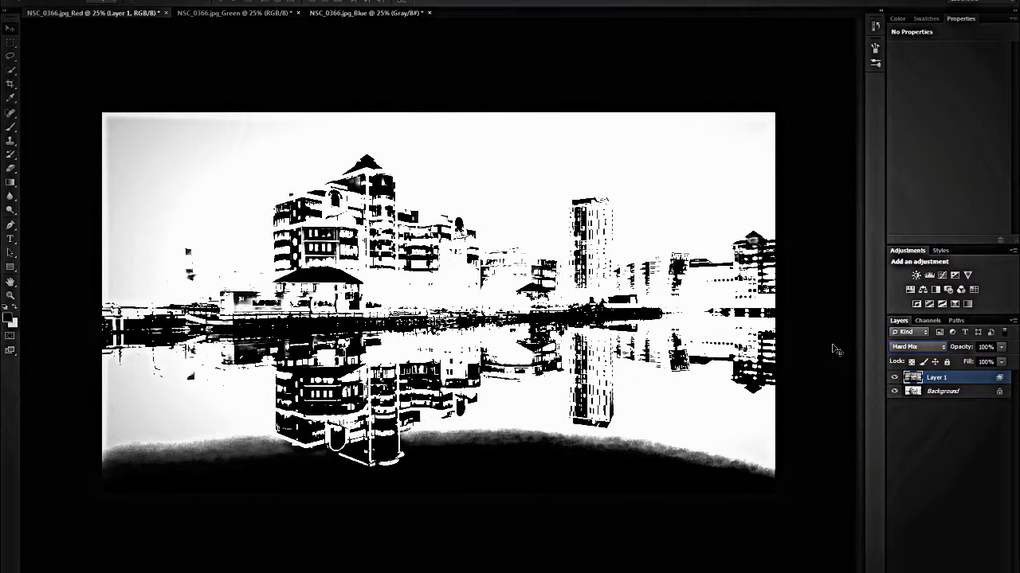
key("Down")
key("Down")
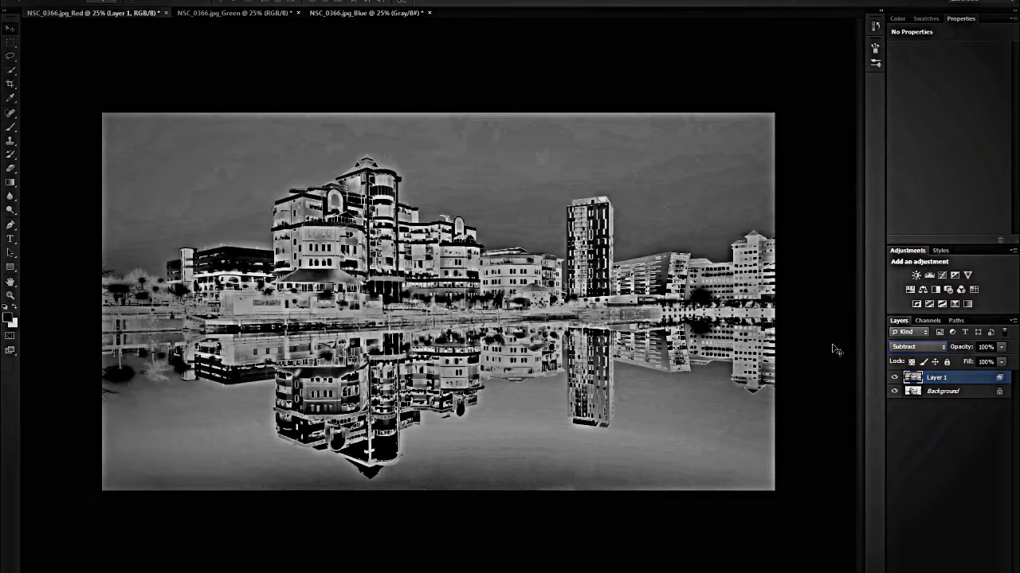
key("Down")
key("Down")
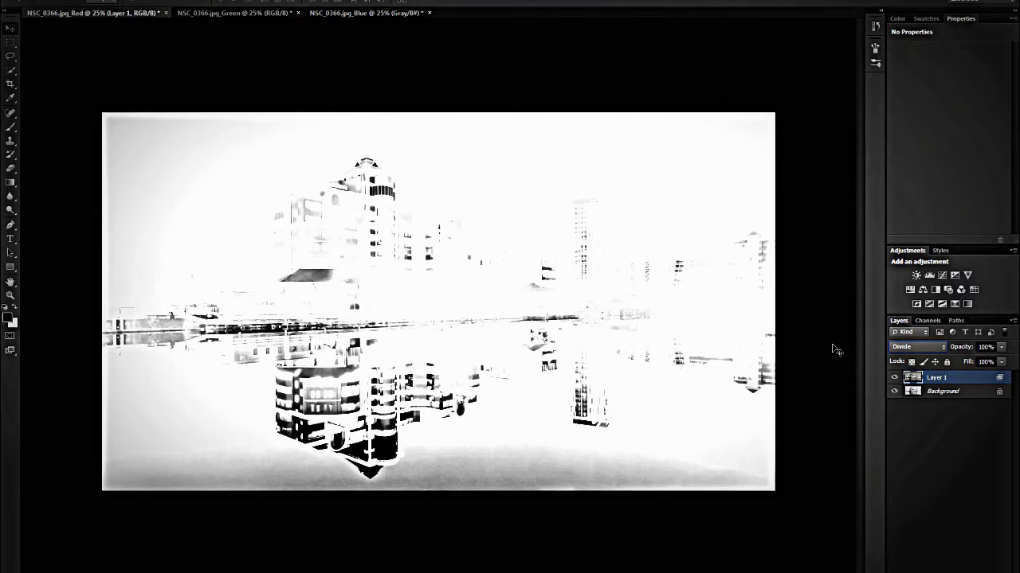
key("Up")
key("Up")
key("Up")
key("Up")
Set Layer 1's blending mode to Multiply and lower its opacity to 69%.
left_click(942, 347)
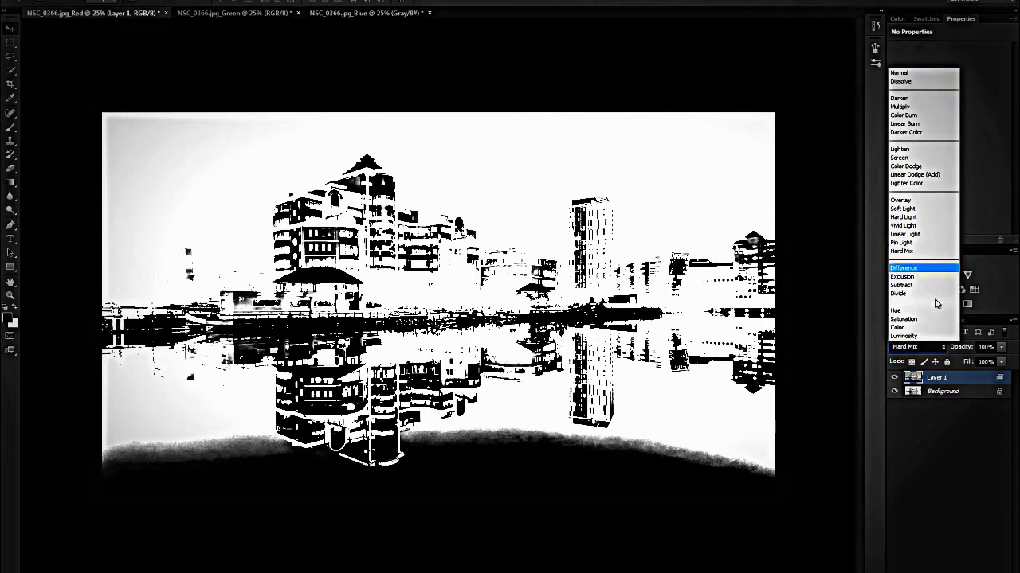
left_click(897, 106)
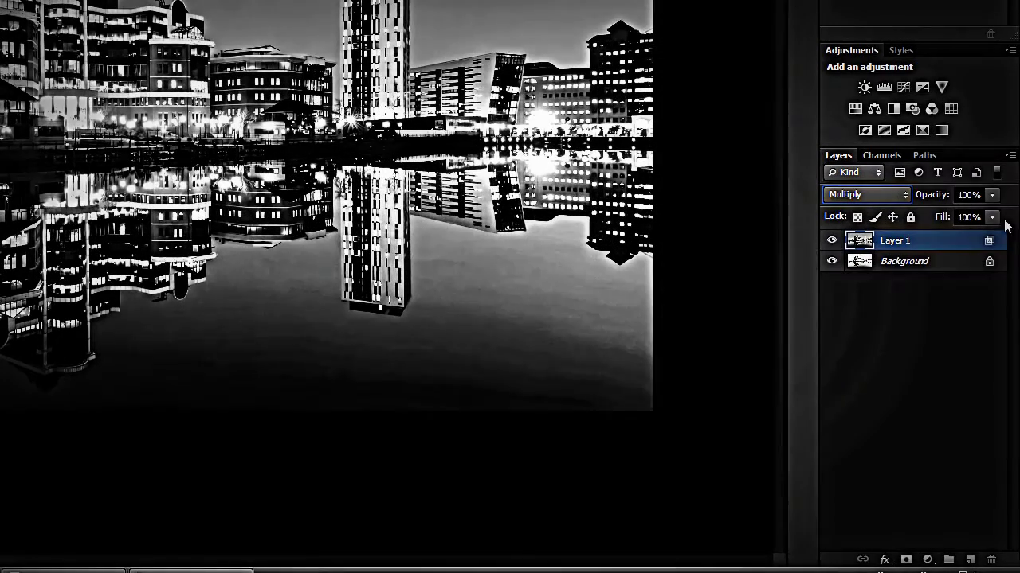
left_click(992, 216)
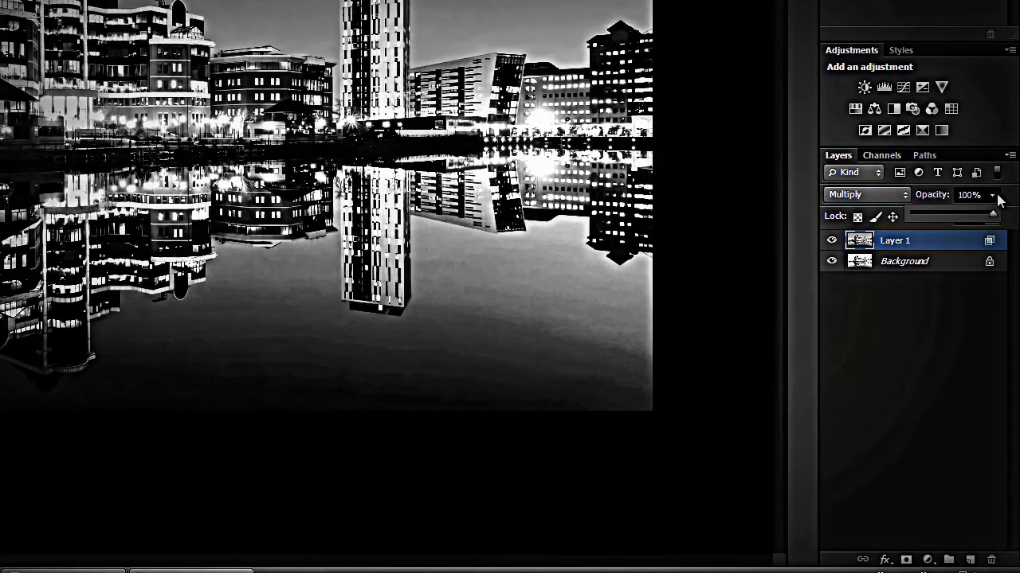
left_click_drag(986, 221, 967, 210)
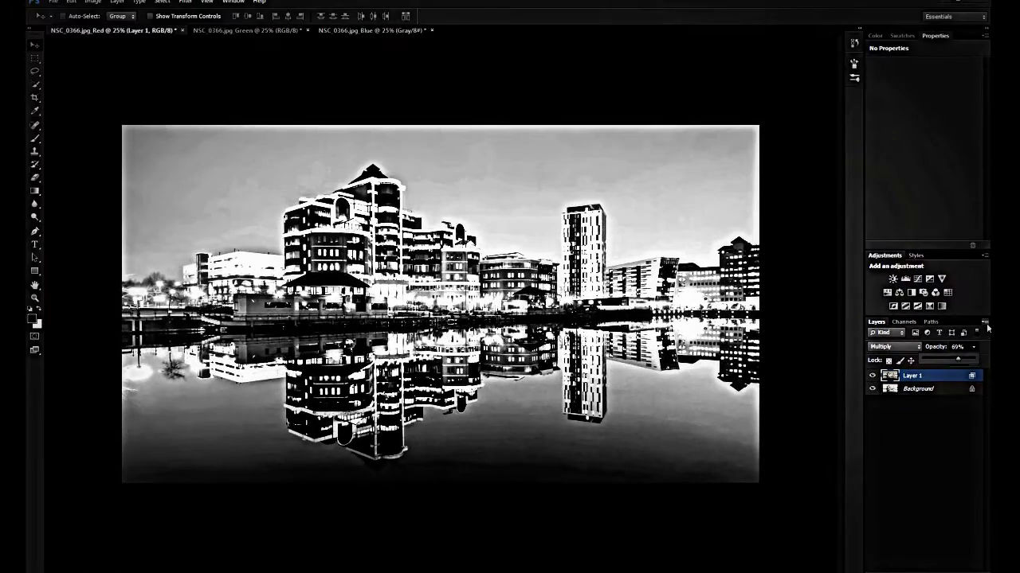
Review the available layer commands, the image's color channels and the list of blending modes.
left_click(986, 323)
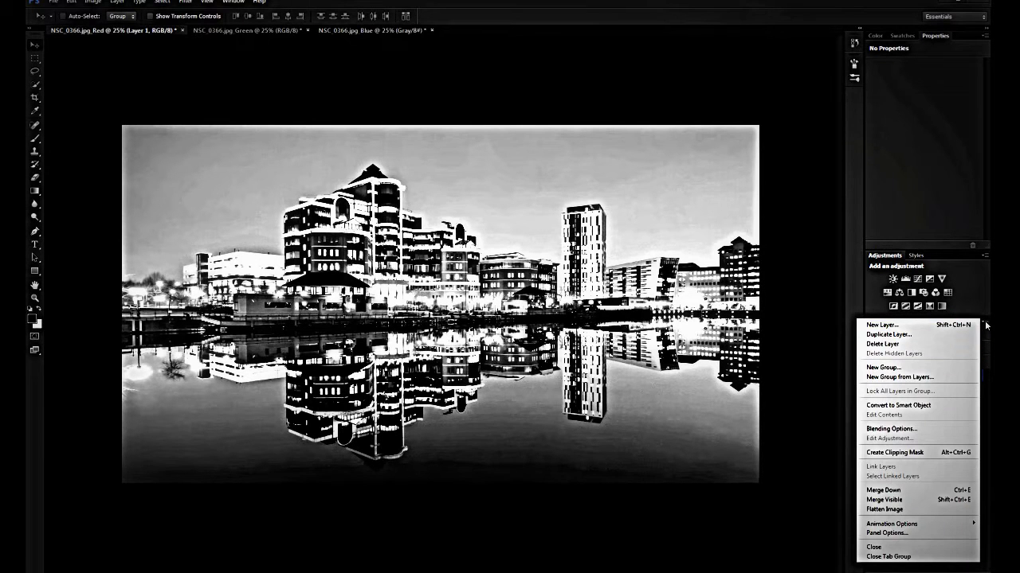
left_click(984, 325)
left_click(904, 322)
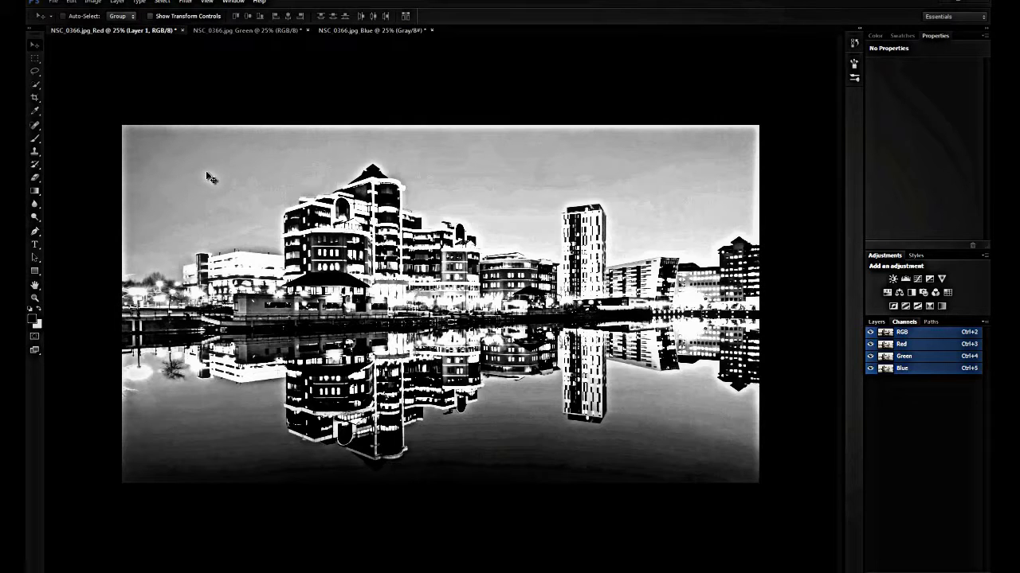
left_click(880, 322)
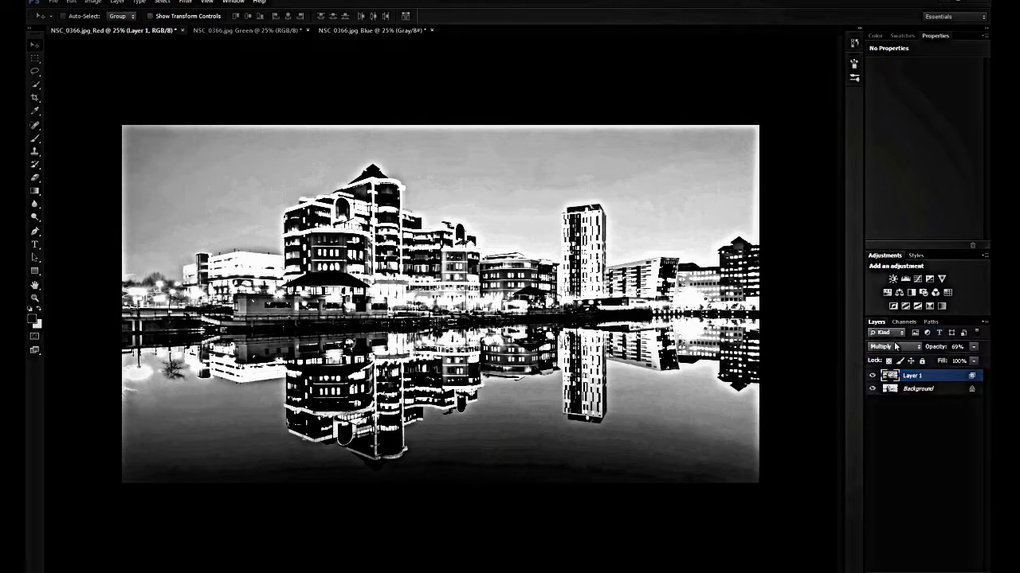
left_click(914, 347)
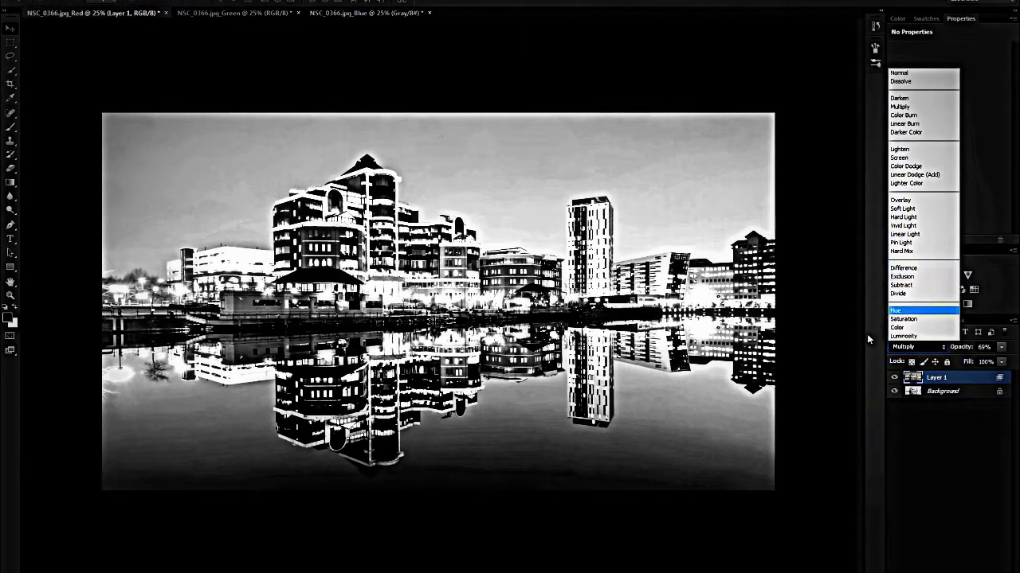
left_click(855, 357)
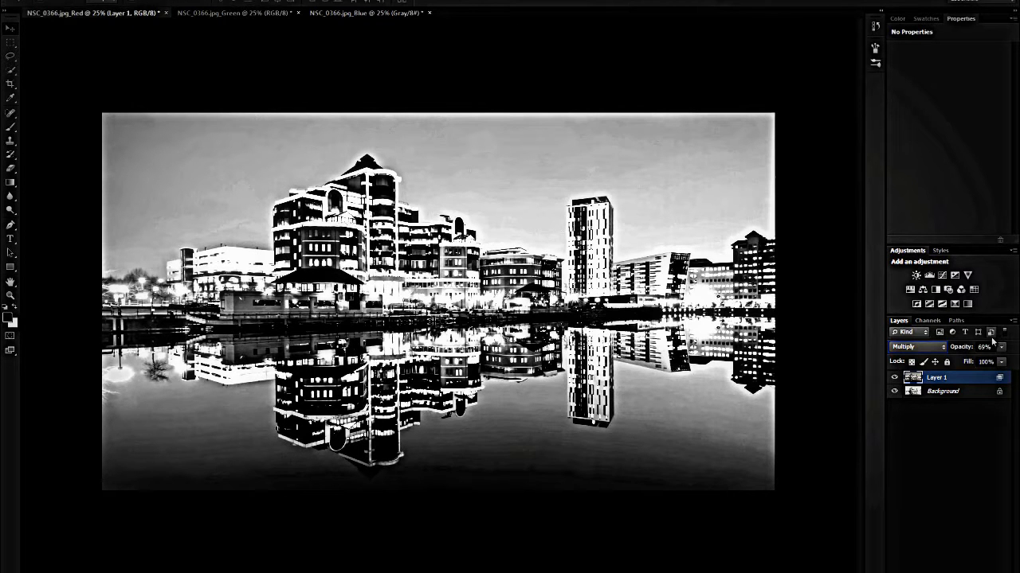
Review Layer 1's blending options, including the Blend If sliders, and close the Layer Style dialog.
double_click(958, 382)
left_click_drag(779, 112, 735, 131)
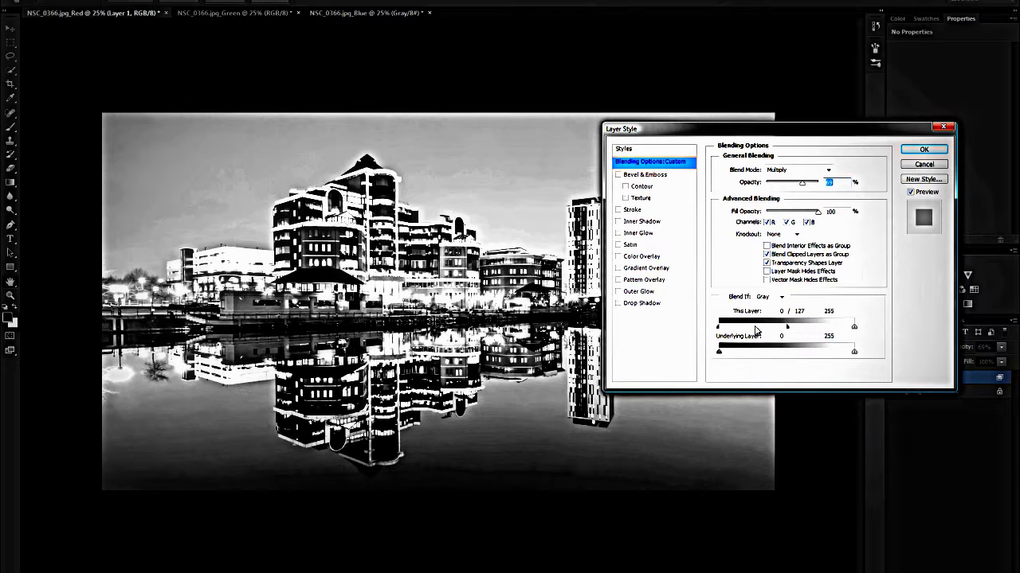
left_click(908, 153)
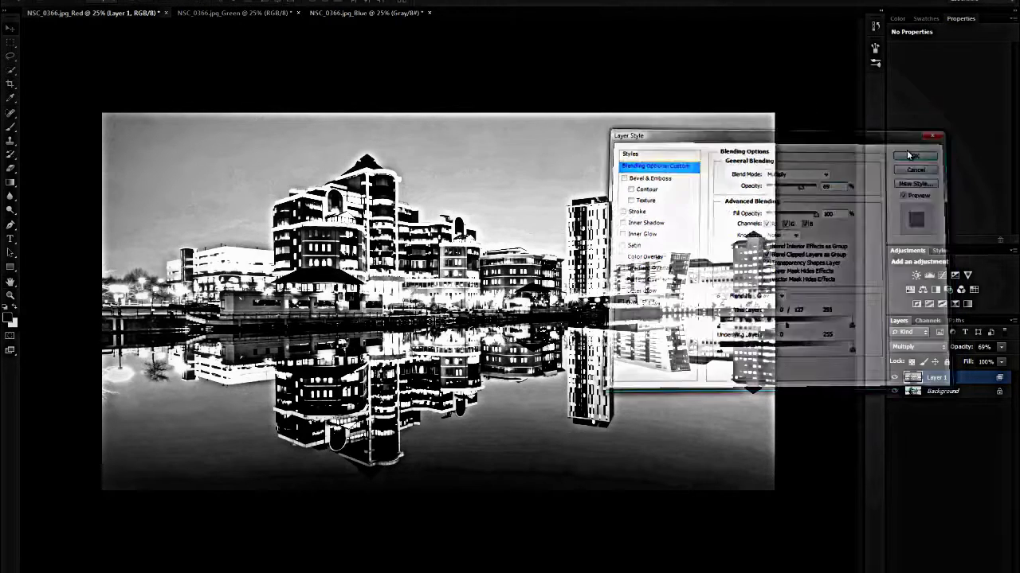